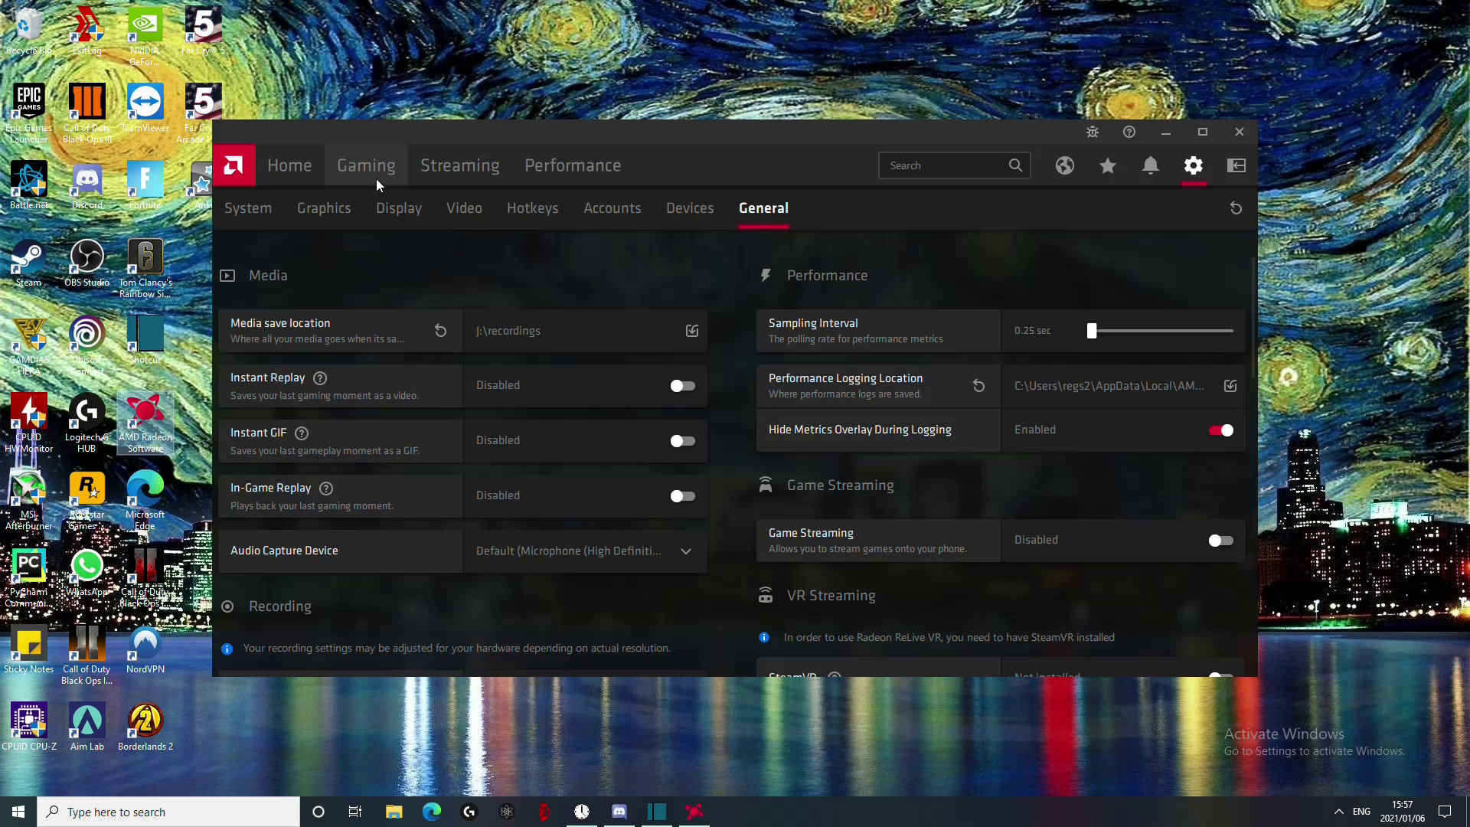
# Step: Open the global graphics settings from the Gaming section and look over the Radeon RX 570 options
pyautogui.click(376, 178)
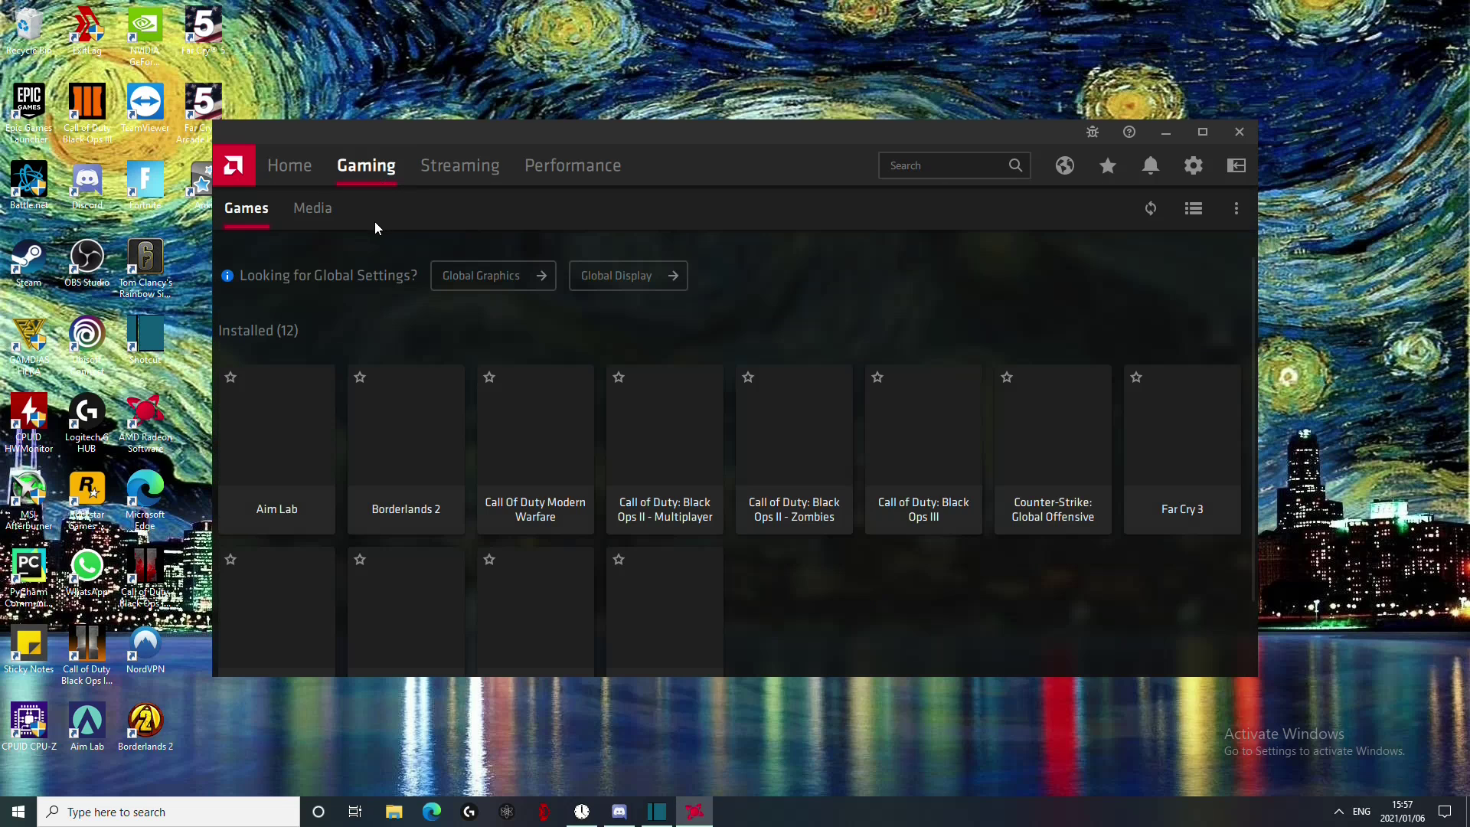
pyautogui.click(507, 278)
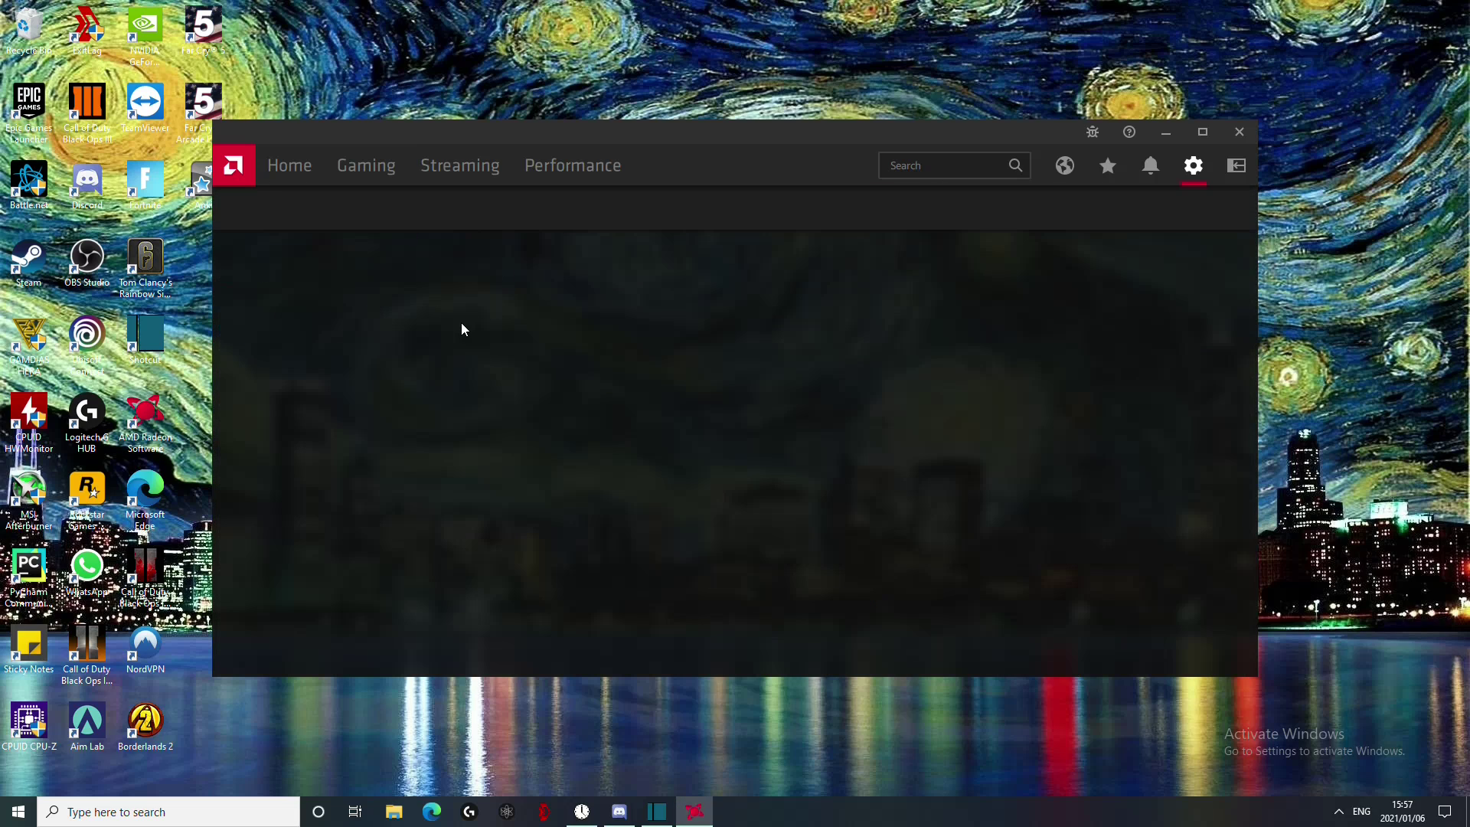
pyautogui.scroll(-1, 496, 469)
pyautogui.scroll(-3, 495, 462)
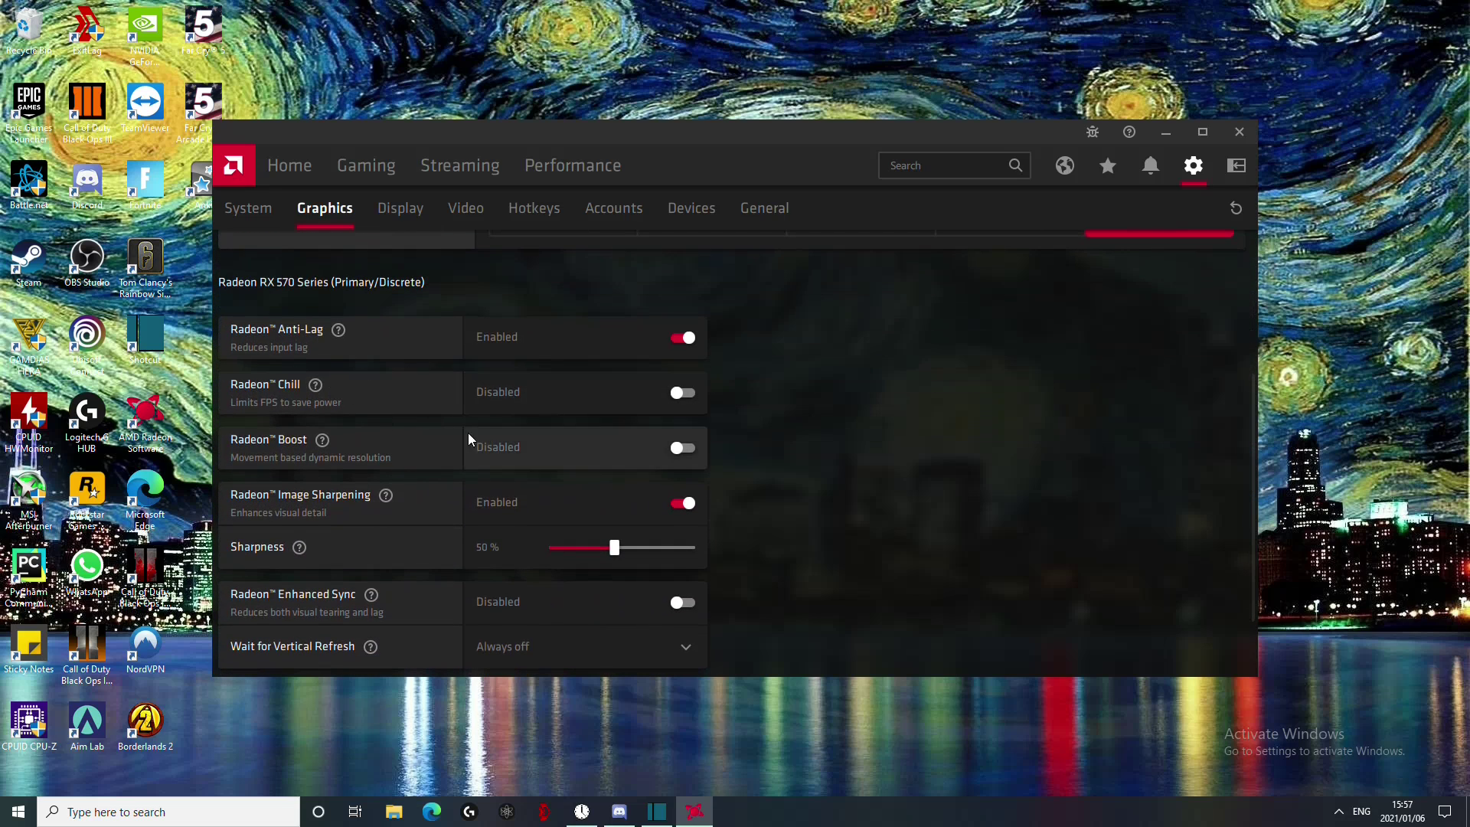
pyautogui.scroll(5, 582, 394)
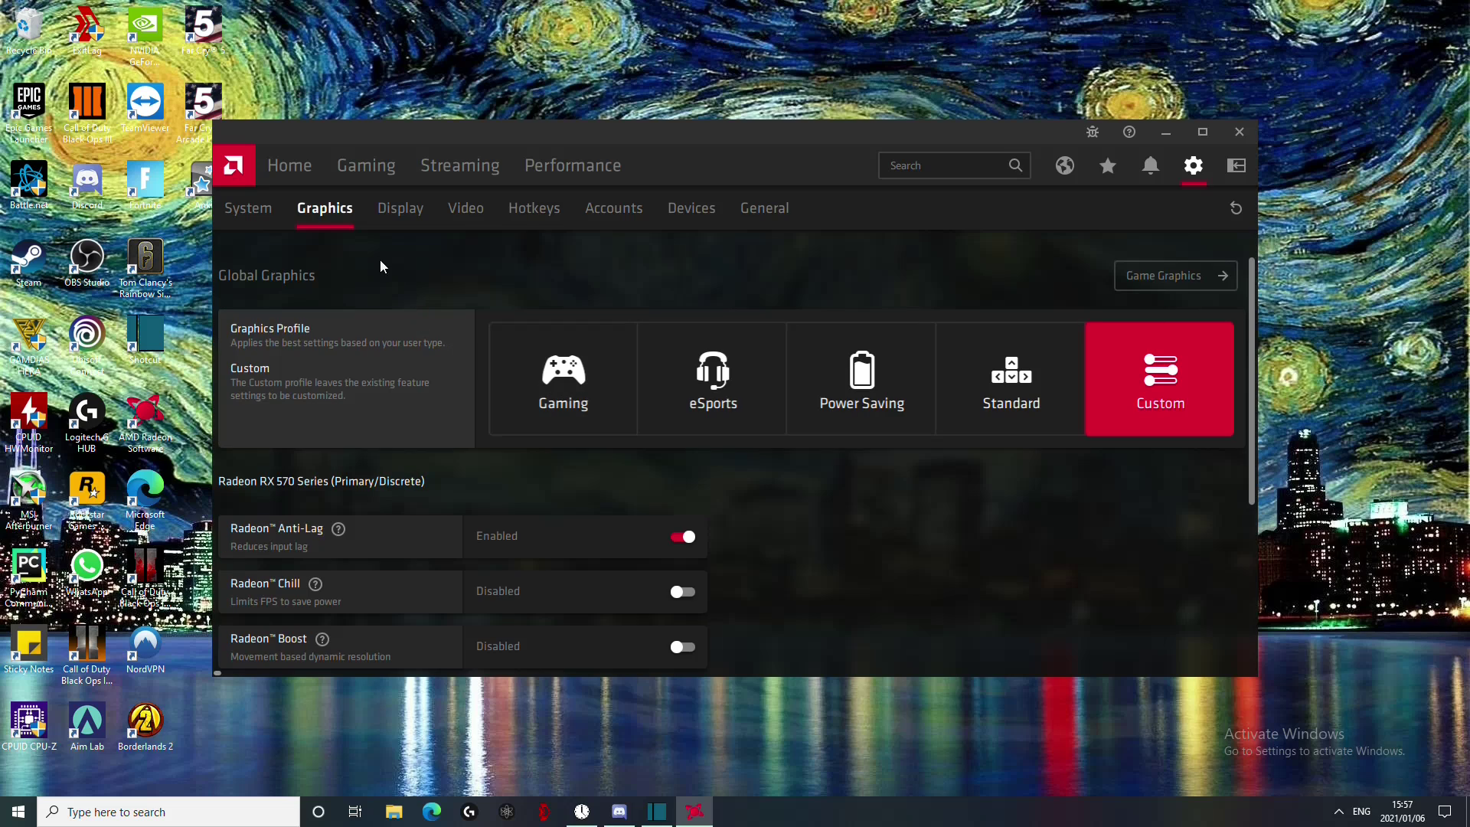
# Step: Reopen the global graphics settings from the Gaming section and review the options from Radeon Anti-Lag to Wait for Vertical Refresh
pyautogui.click(385, 183)
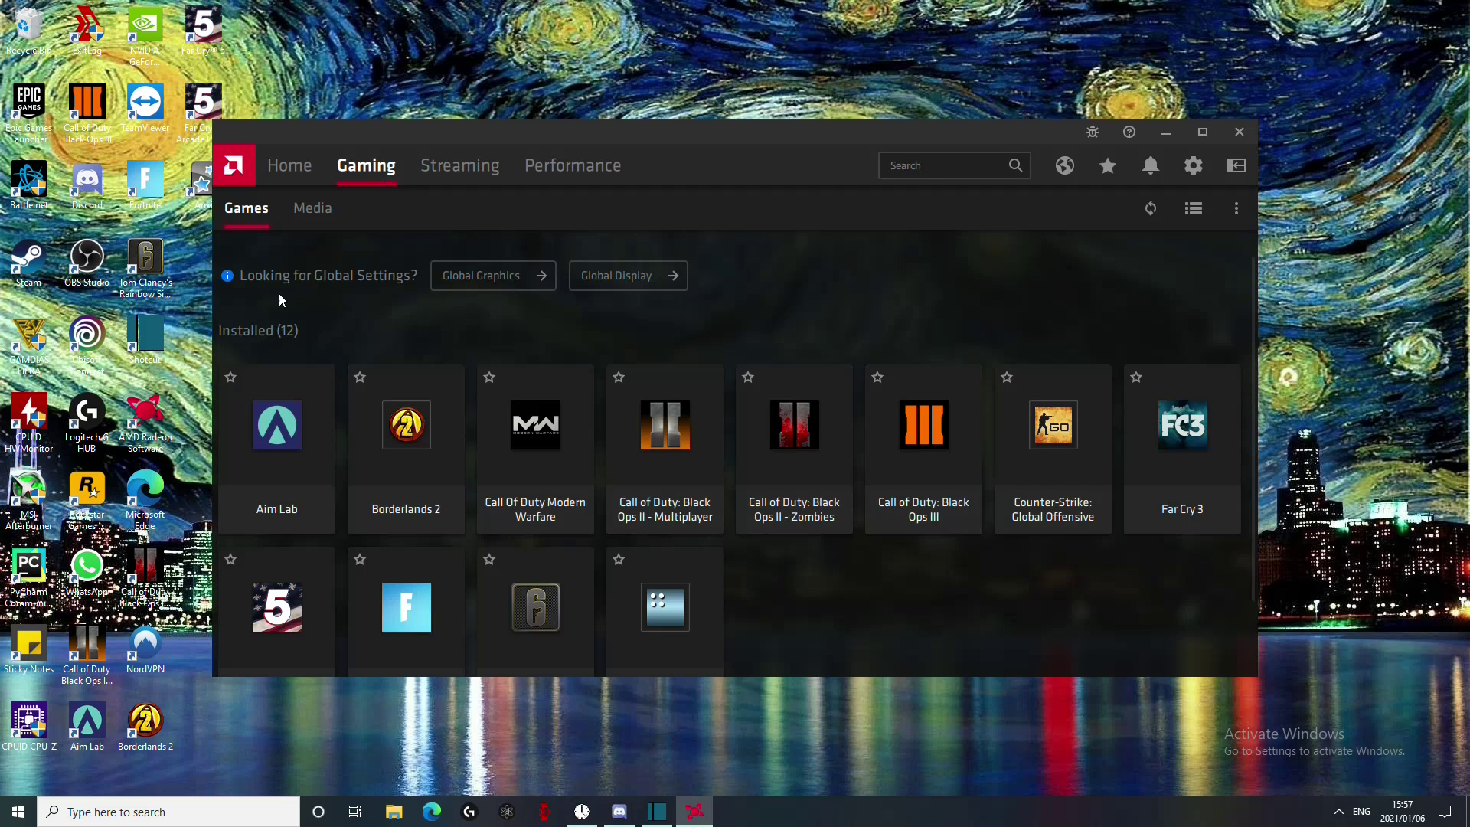
pyautogui.click(471, 275)
pyautogui.scroll(-1, 456, 455)
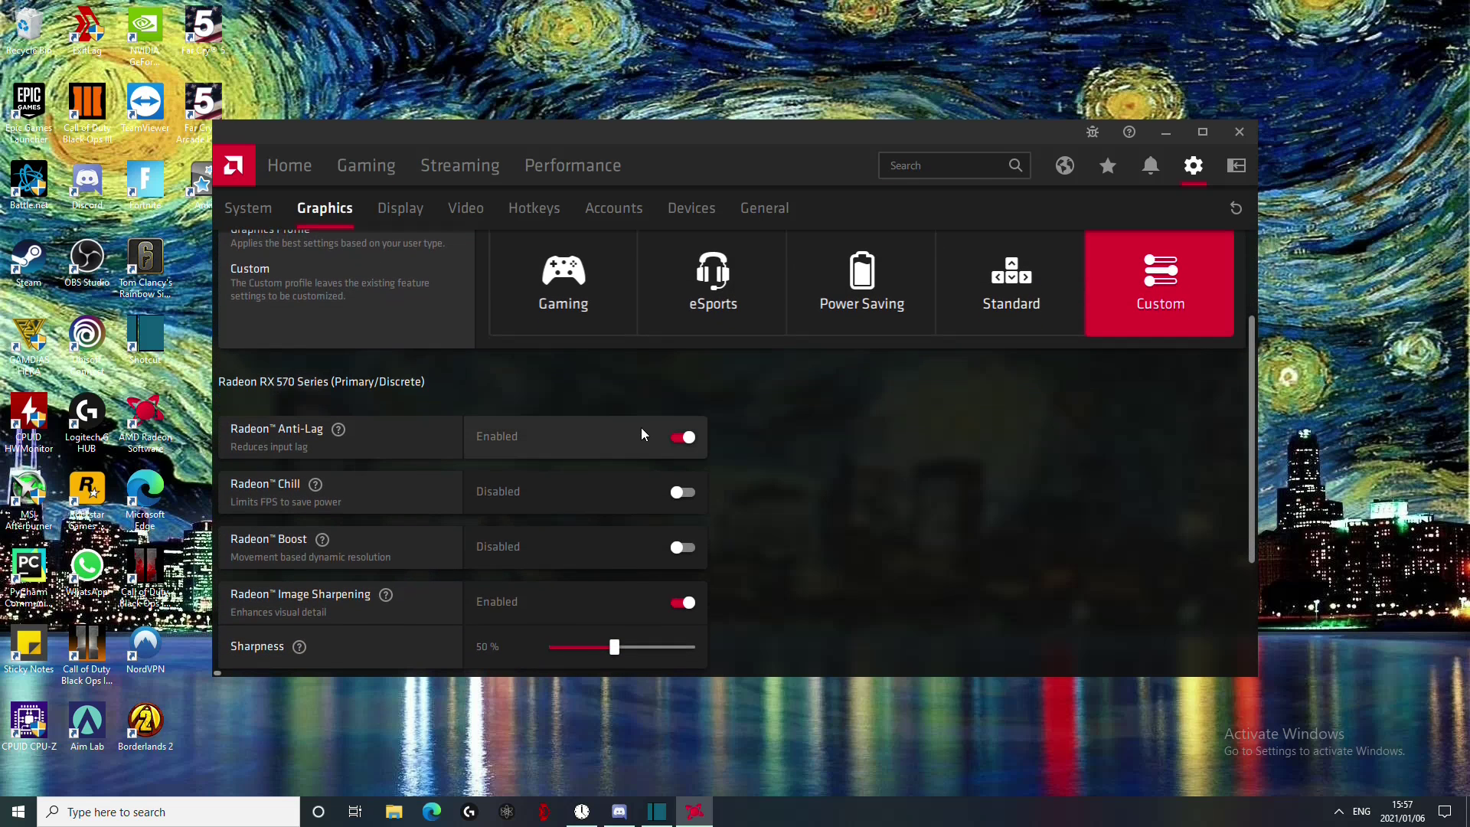
pyautogui.moveTo(339, 432)
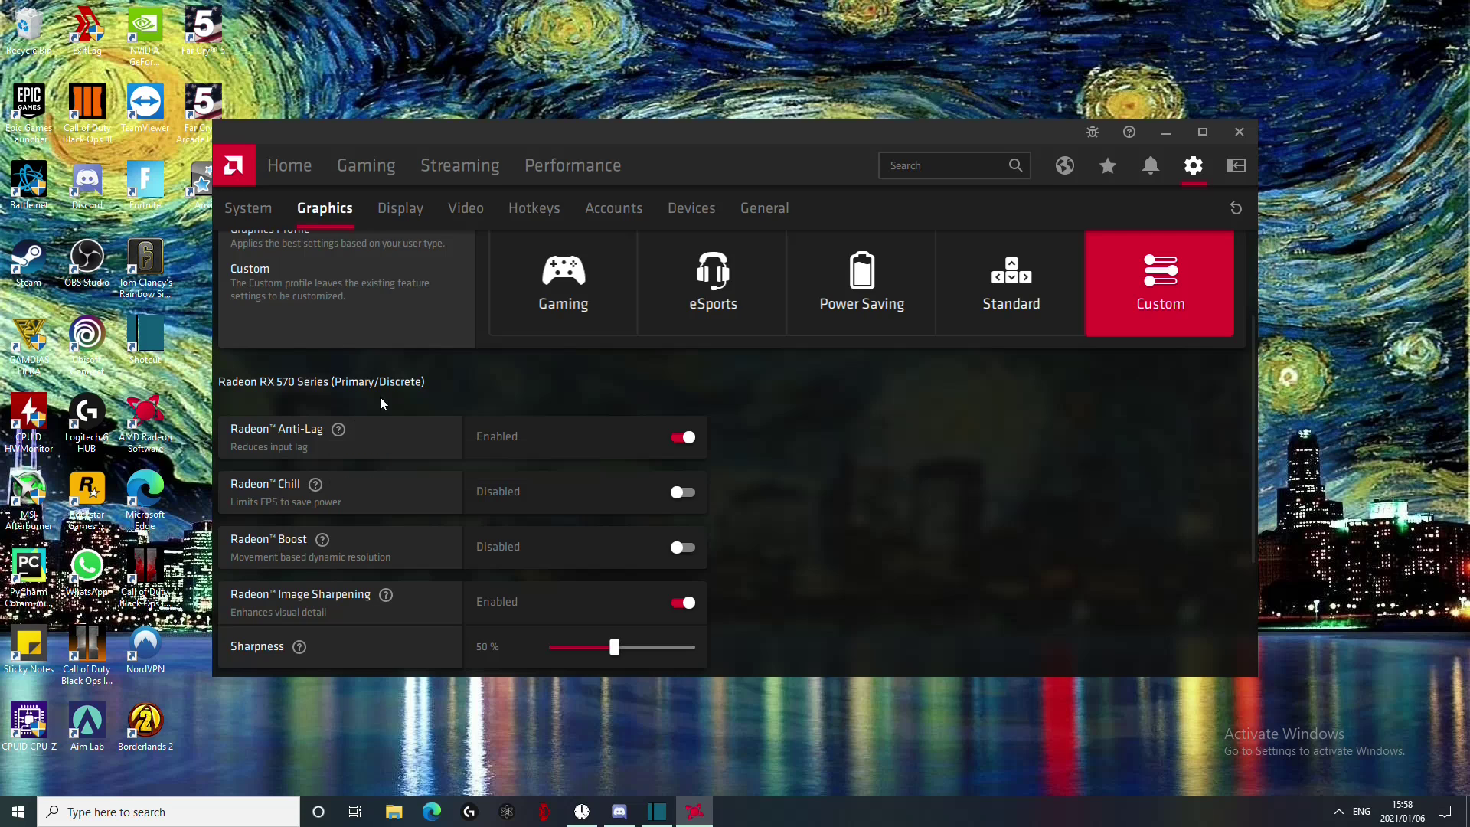
pyautogui.scroll(-1, 605, 467)
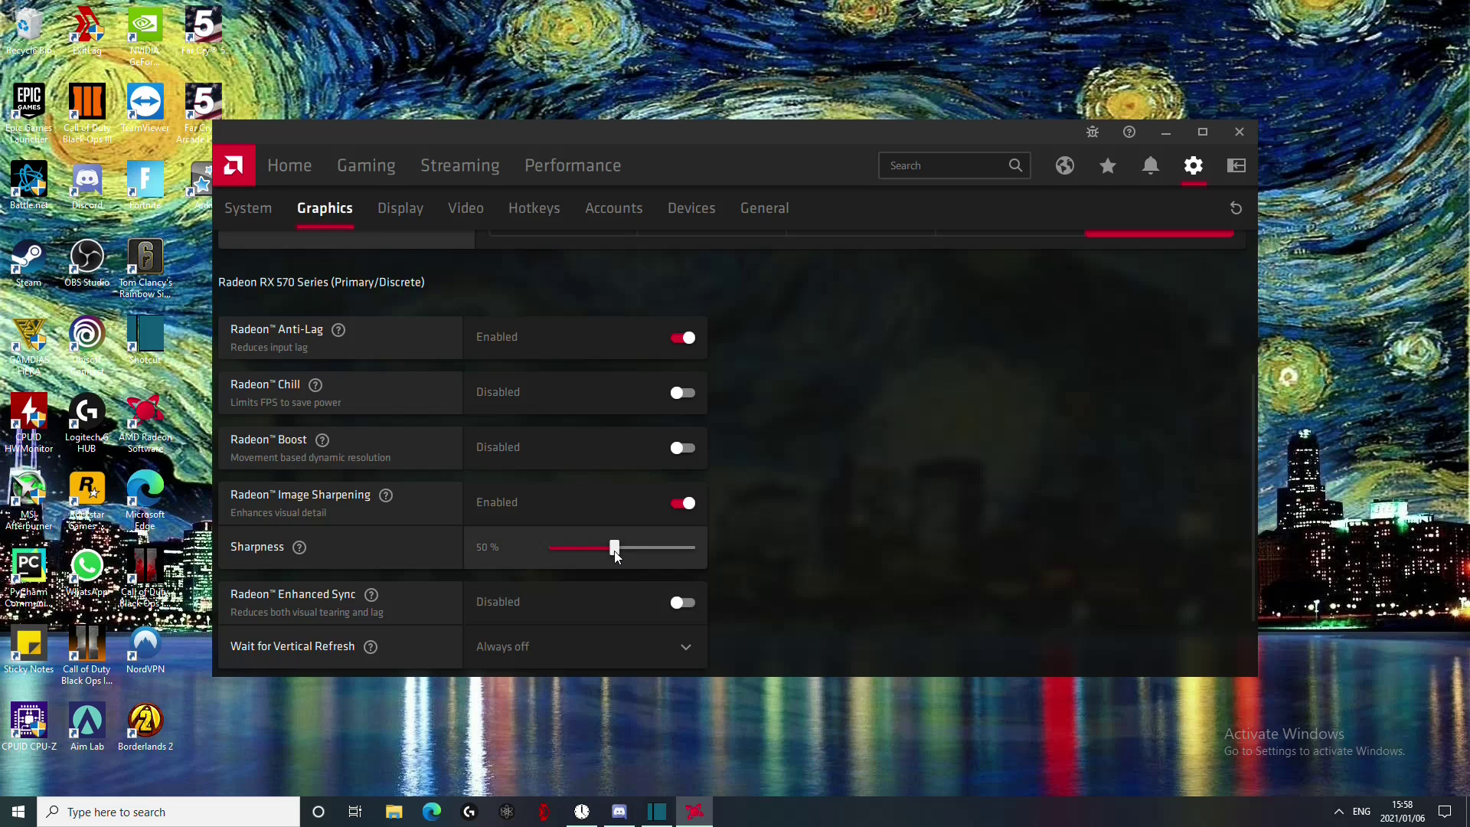
pyautogui.scroll(-1, 551, 587)
pyautogui.scroll(-1, 550, 592)
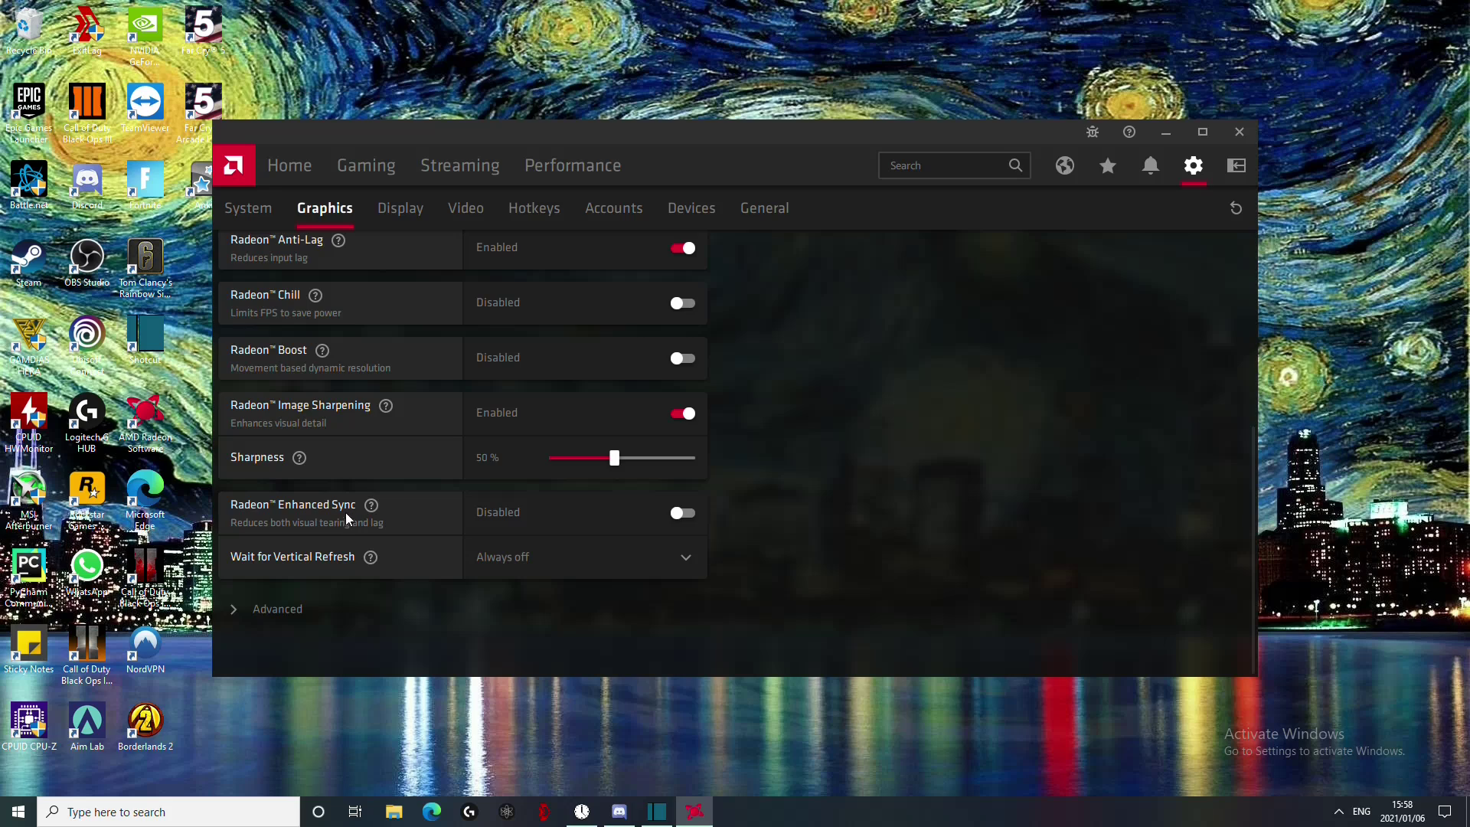
pyautogui.moveTo(376, 559)
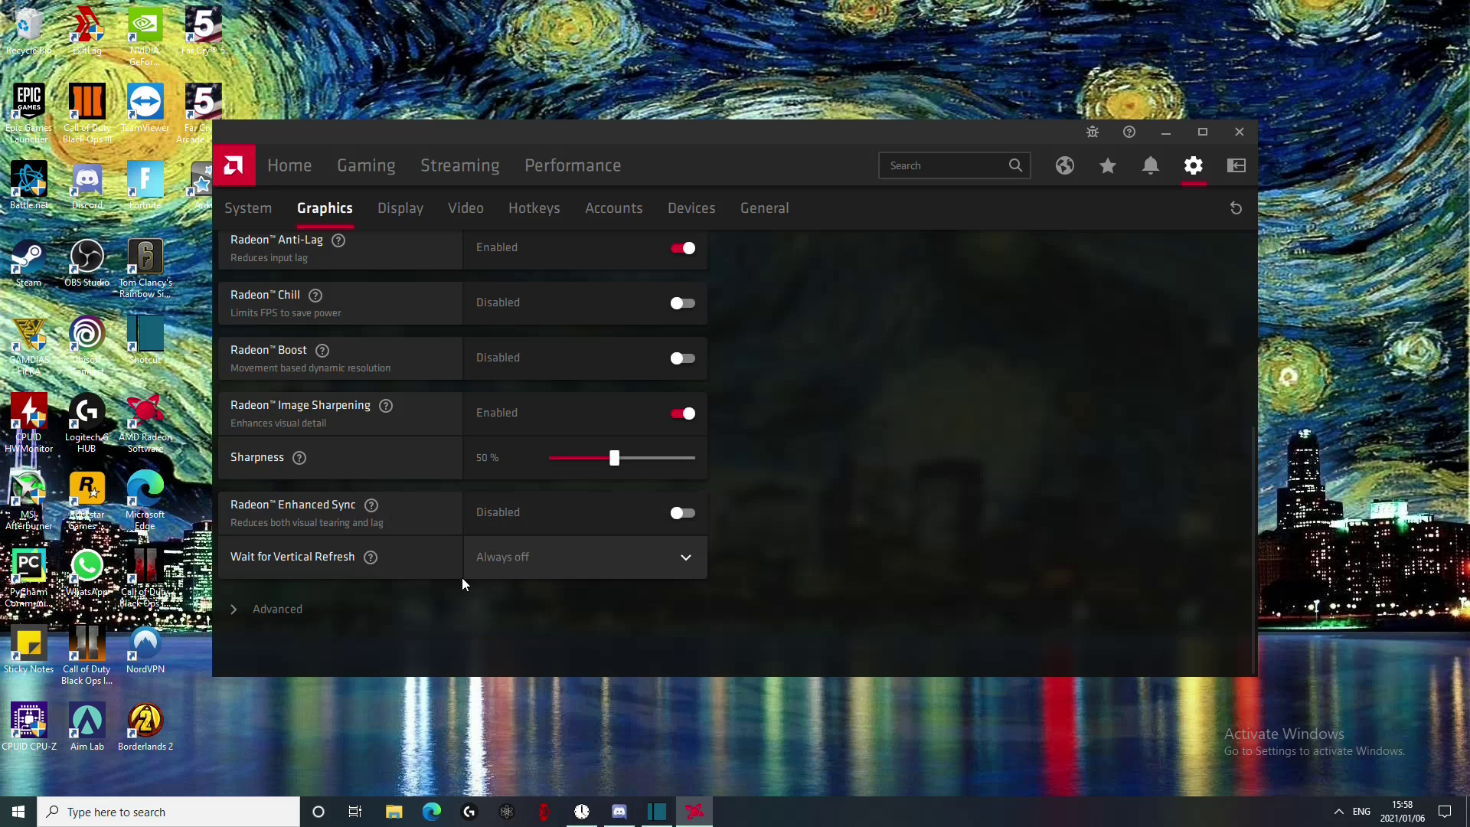
# Step: Expand the advanced graphics settings and review the anti-aliasing, anisotropic filtering, texture filtering, tessellation, triple buffering and pixel format options
pyautogui.click(317, 609)
pyautogui.scroll(-2, 536, 582)
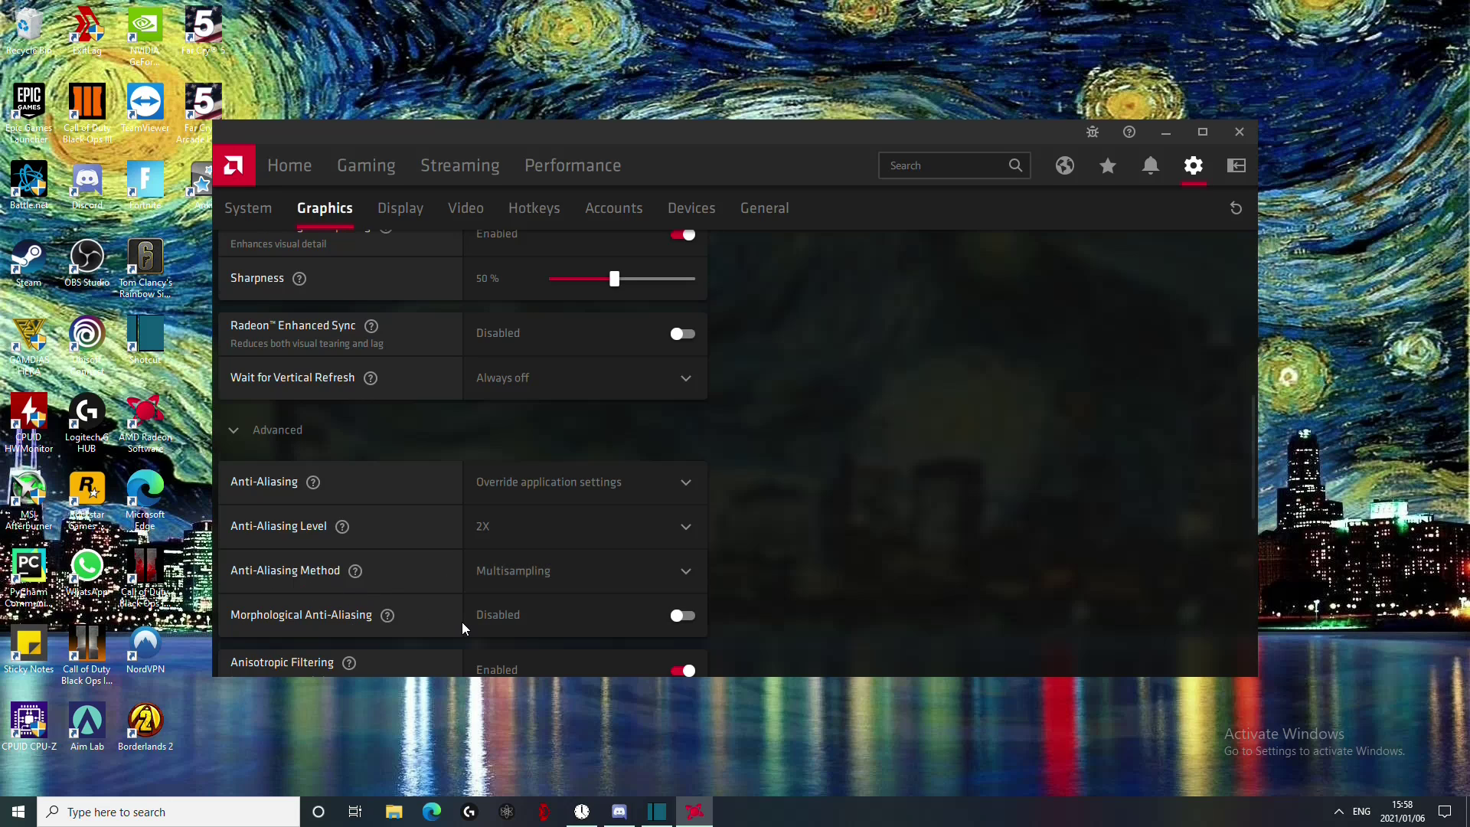
pyautogui.scroll(-2, 462, 621)
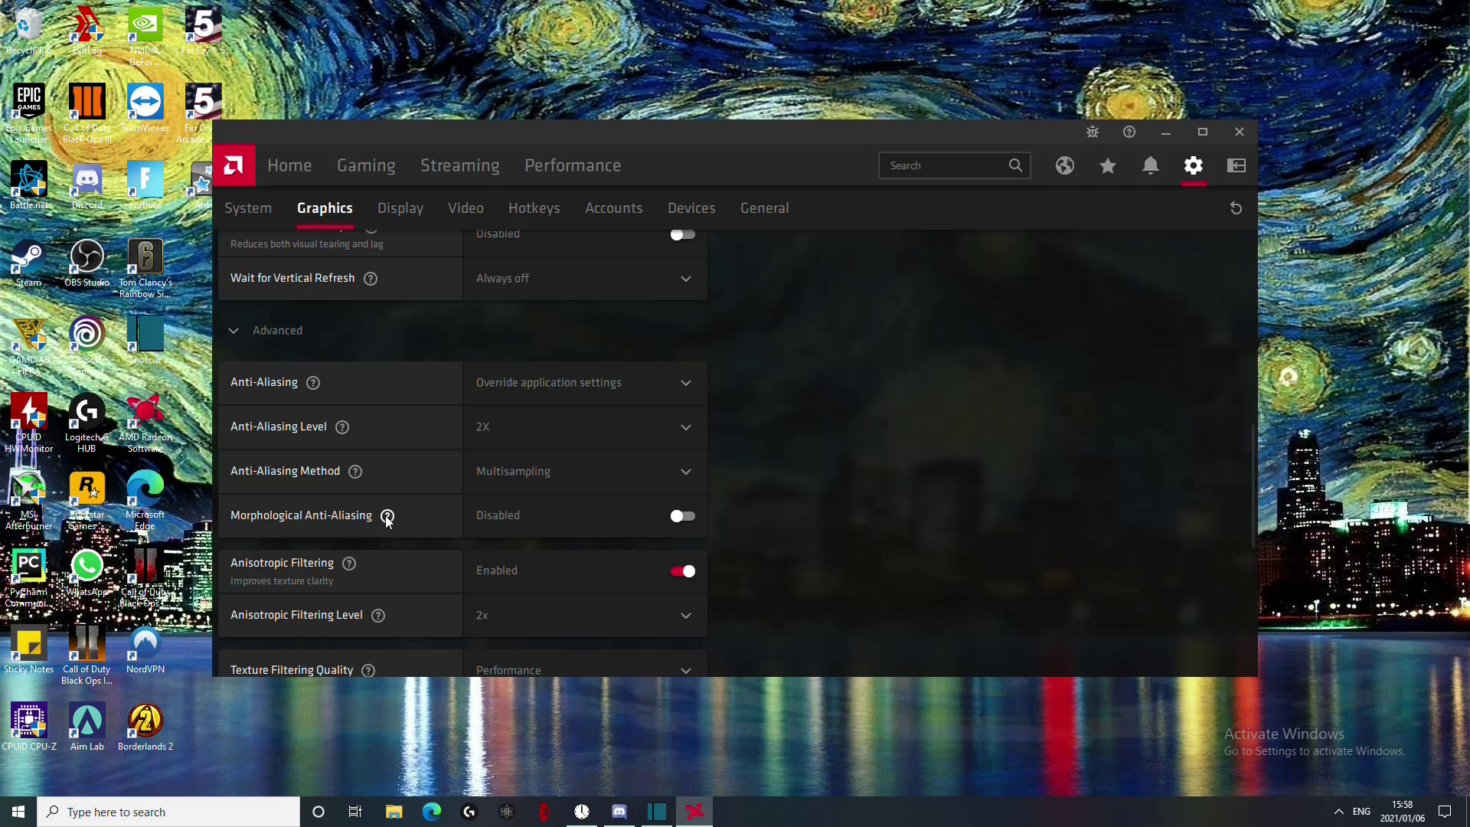
pyautogui.scroll(-2, 382, 568)
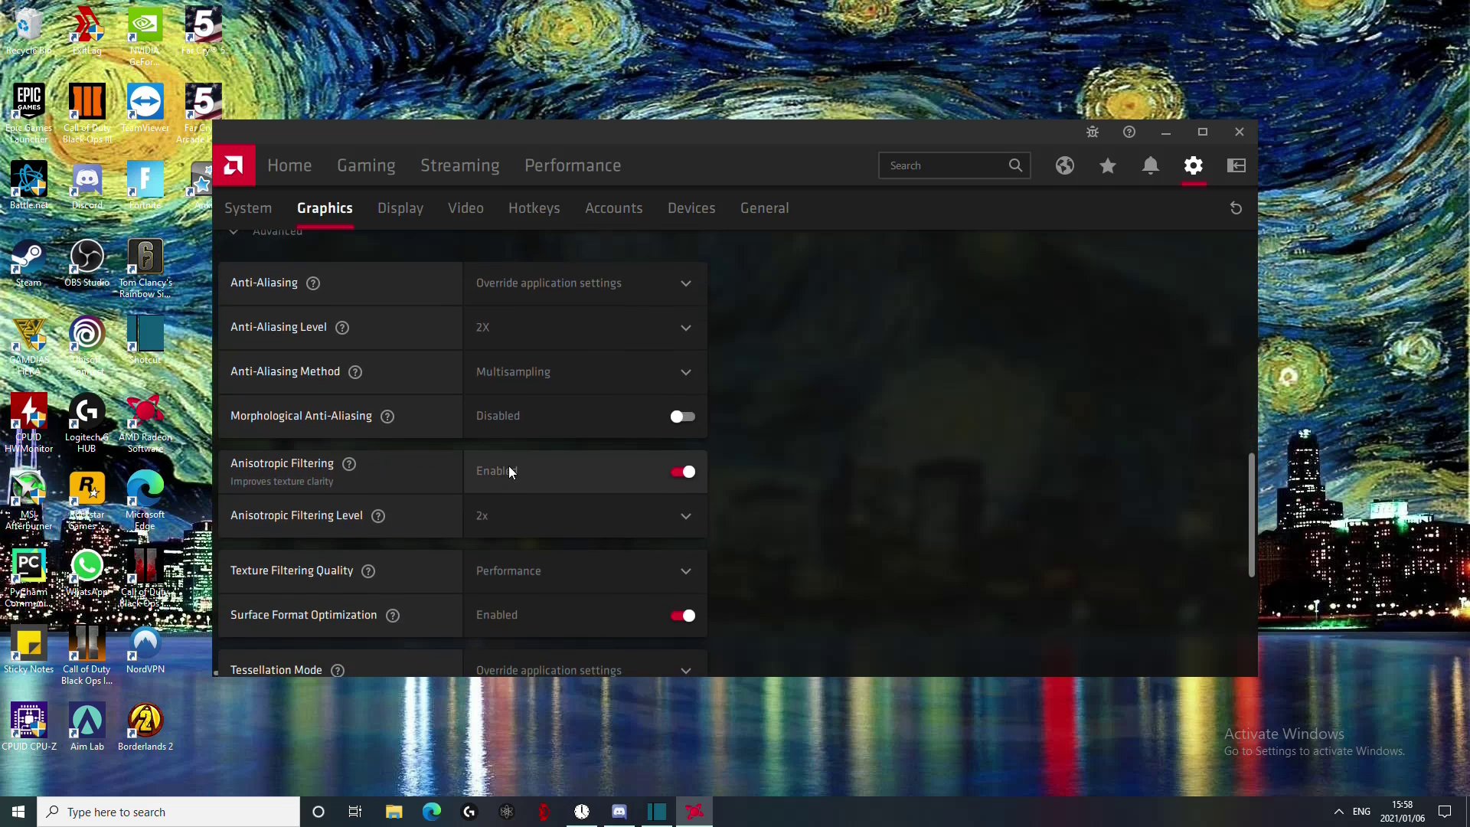
pyautogui.moveTo(351, 465)
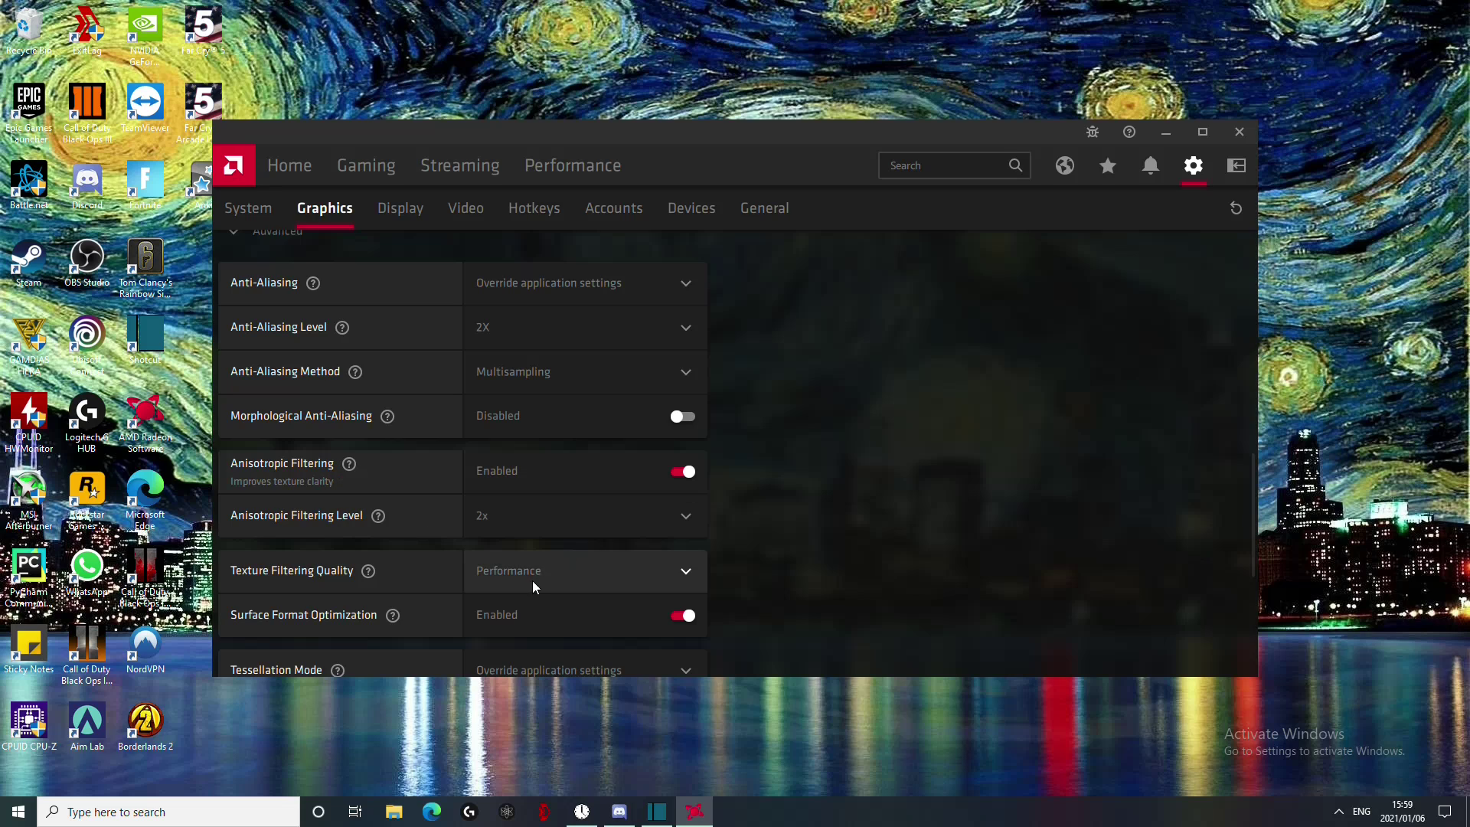
pyautogui.scroll(-2, 336, 578)
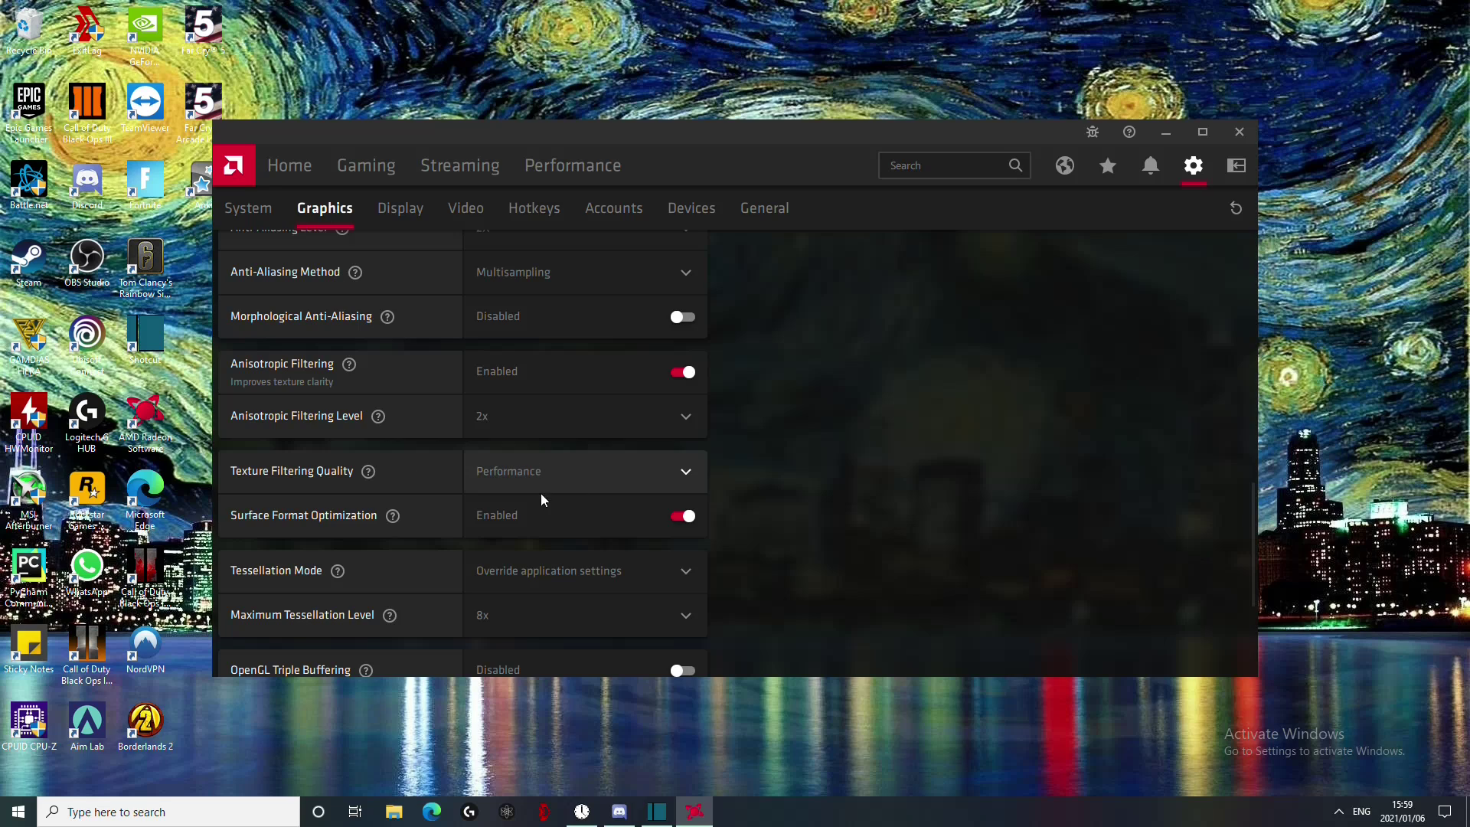
pyautogui.moveTo(394, 516)
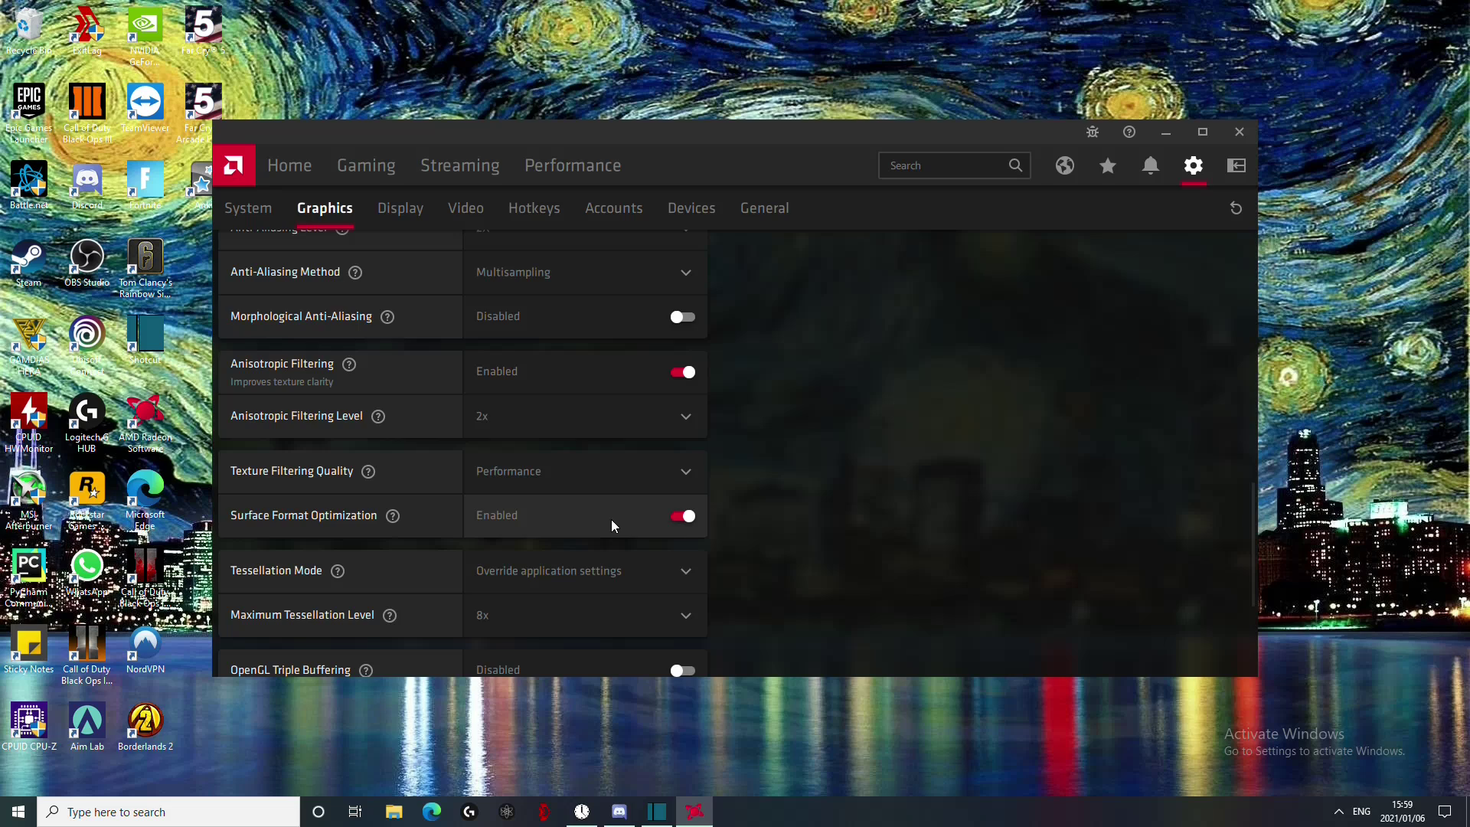
pyautogui.scroll(-2, 611, 519)
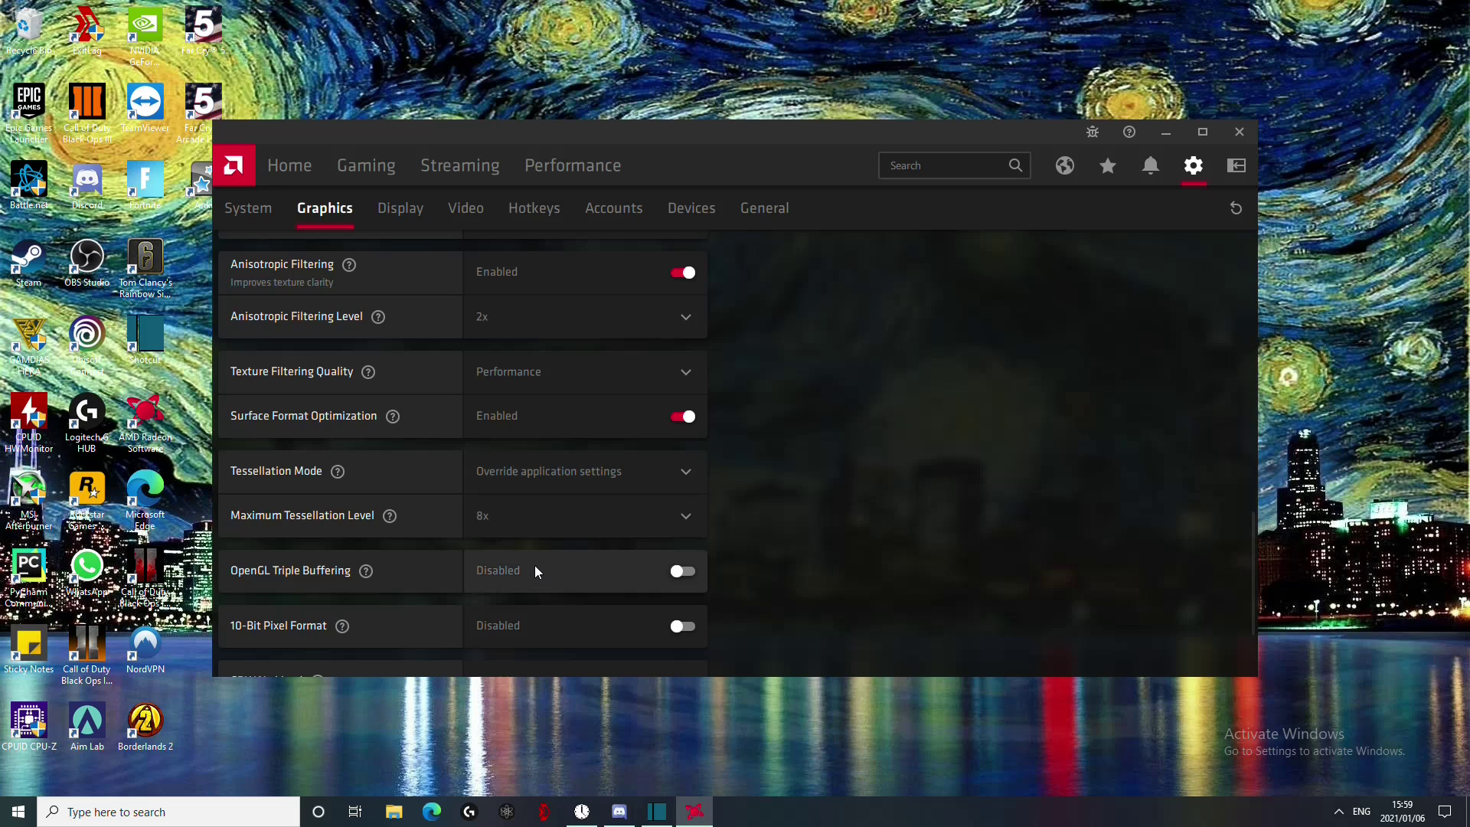
pyautogui.scroll(-2, 491, 572)
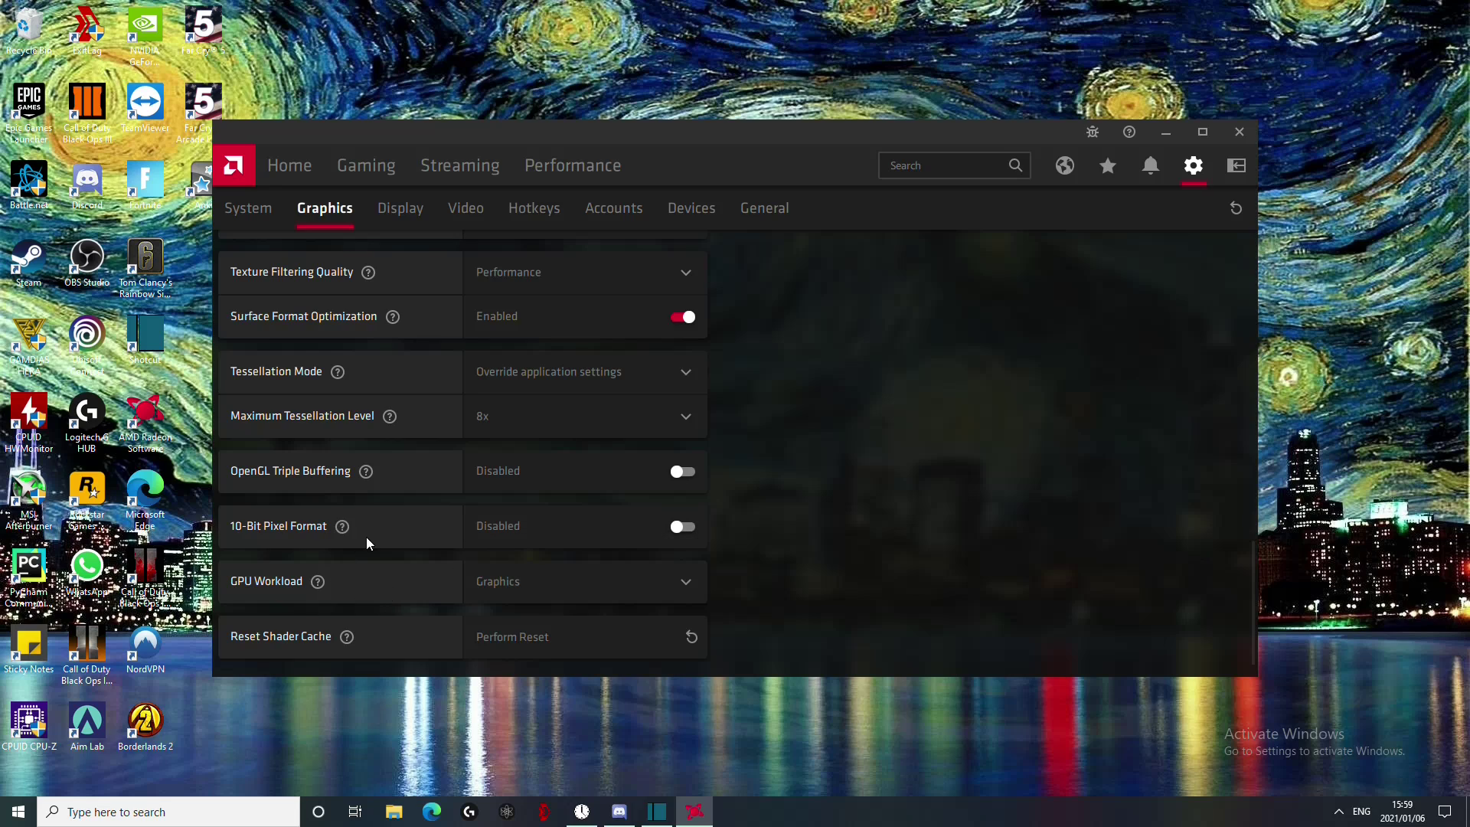
# Step: Inspect the GPU Workload choices and the Reset Shader Cache option, and look back over the whole graphics page
pyautogui.click(561, 580)
pyautogui.click(562, 580)
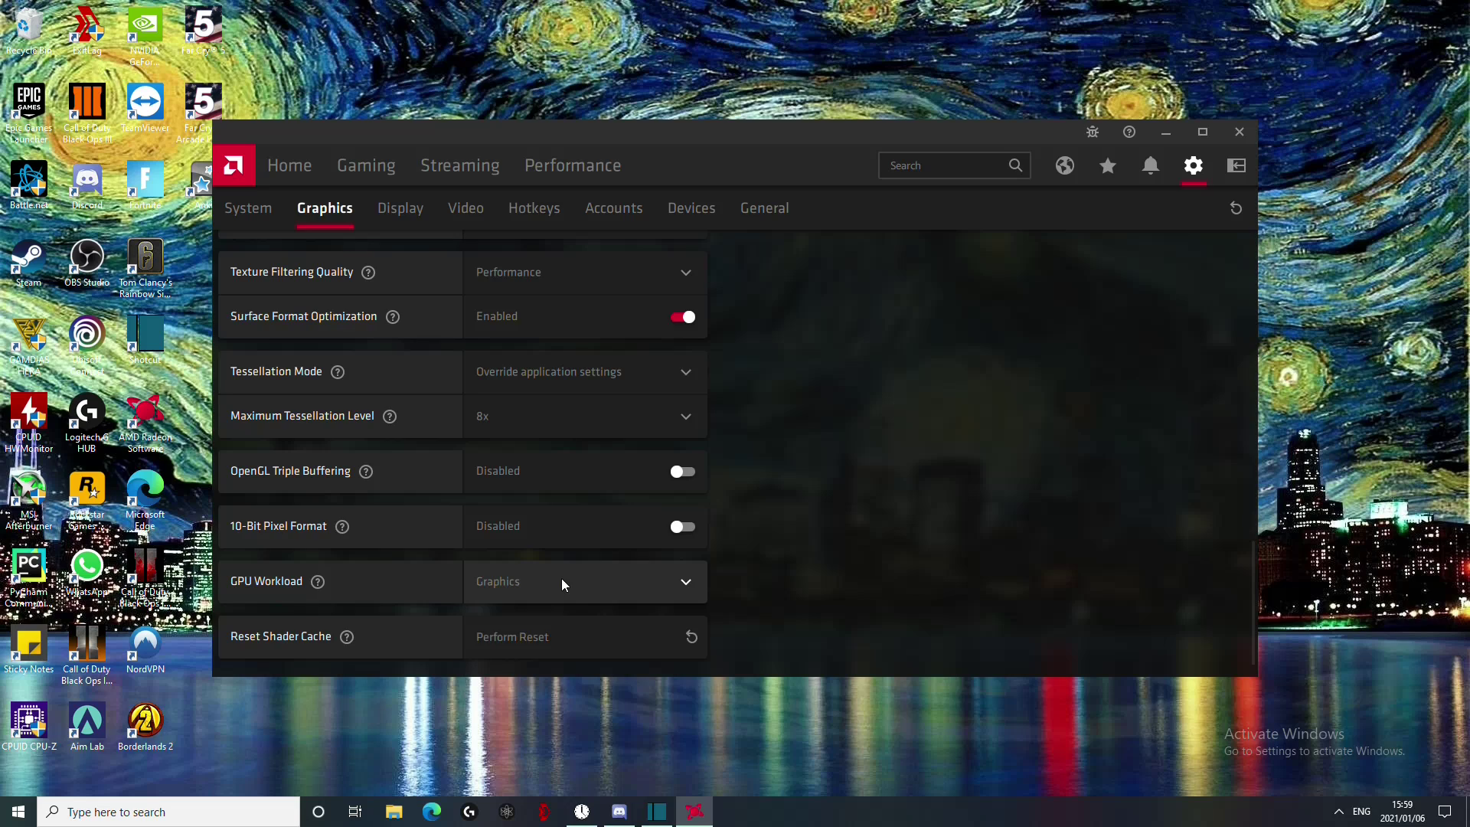
pyautogui.scroll(-1, 537, 580)
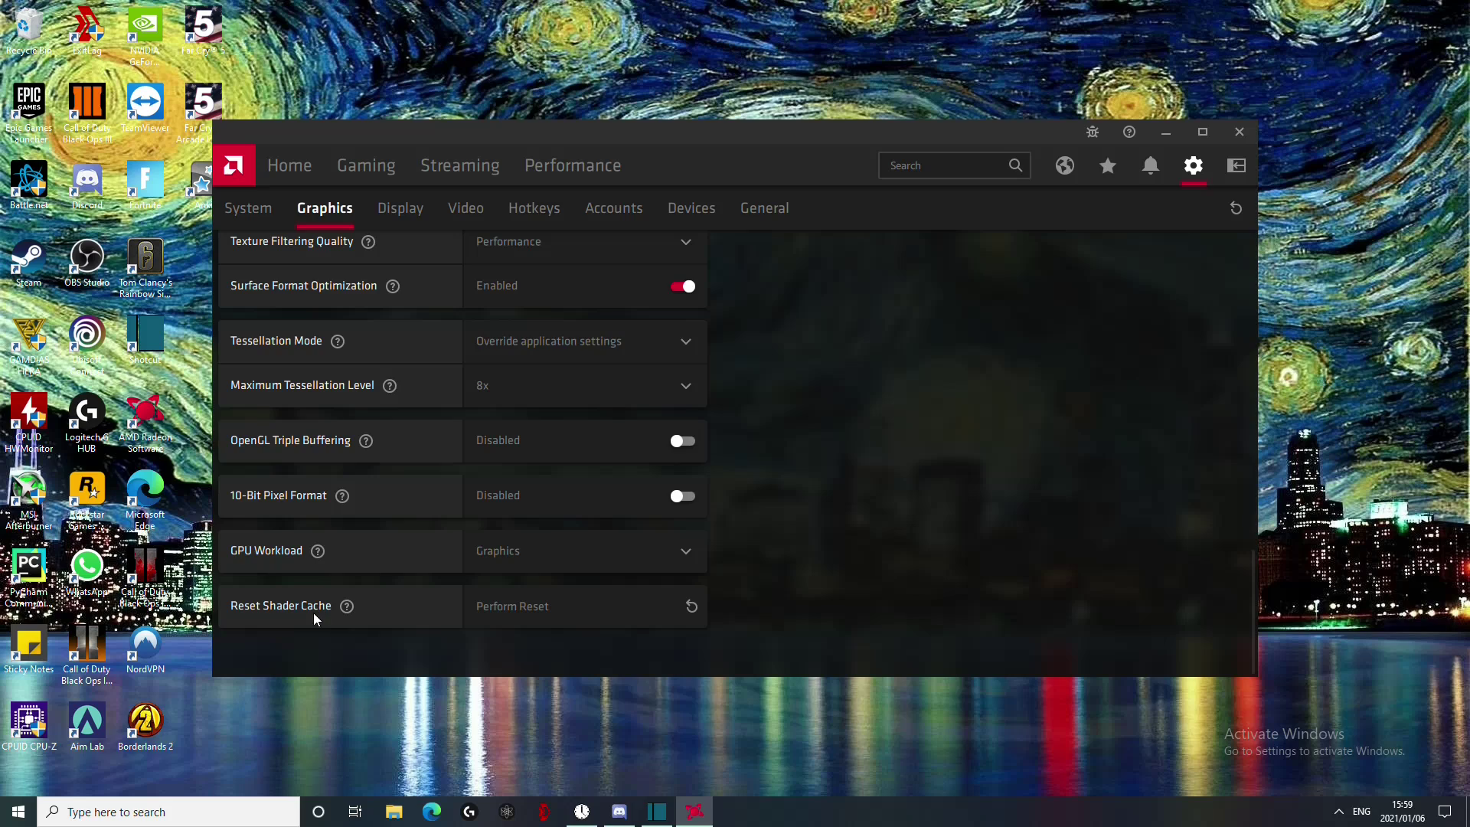
pyautogui.moveTo(347, 610)
pyautogui.scroll(15, 413, 603)
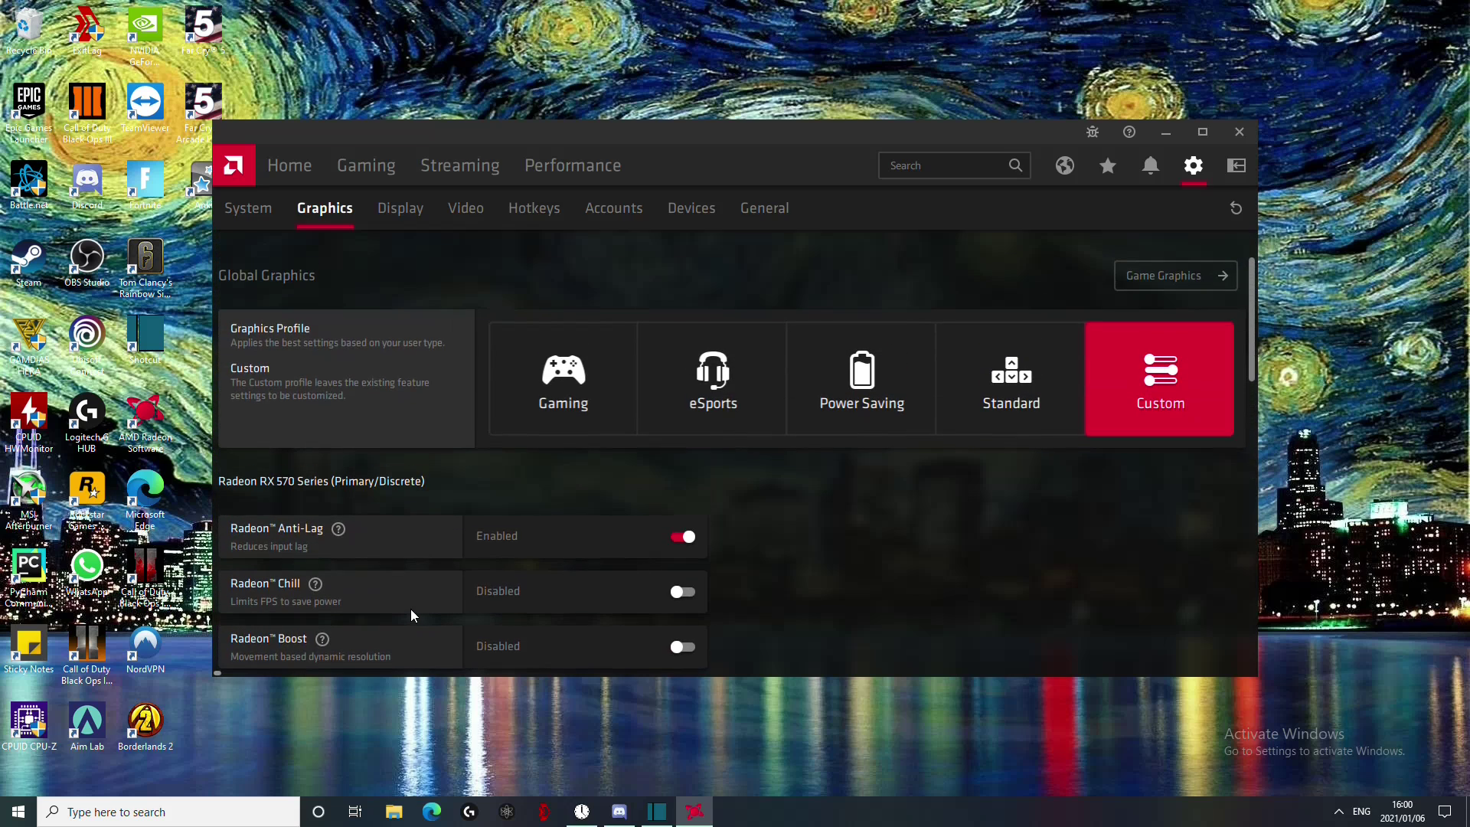
pyautogui.scroll(-10, 407, 625)
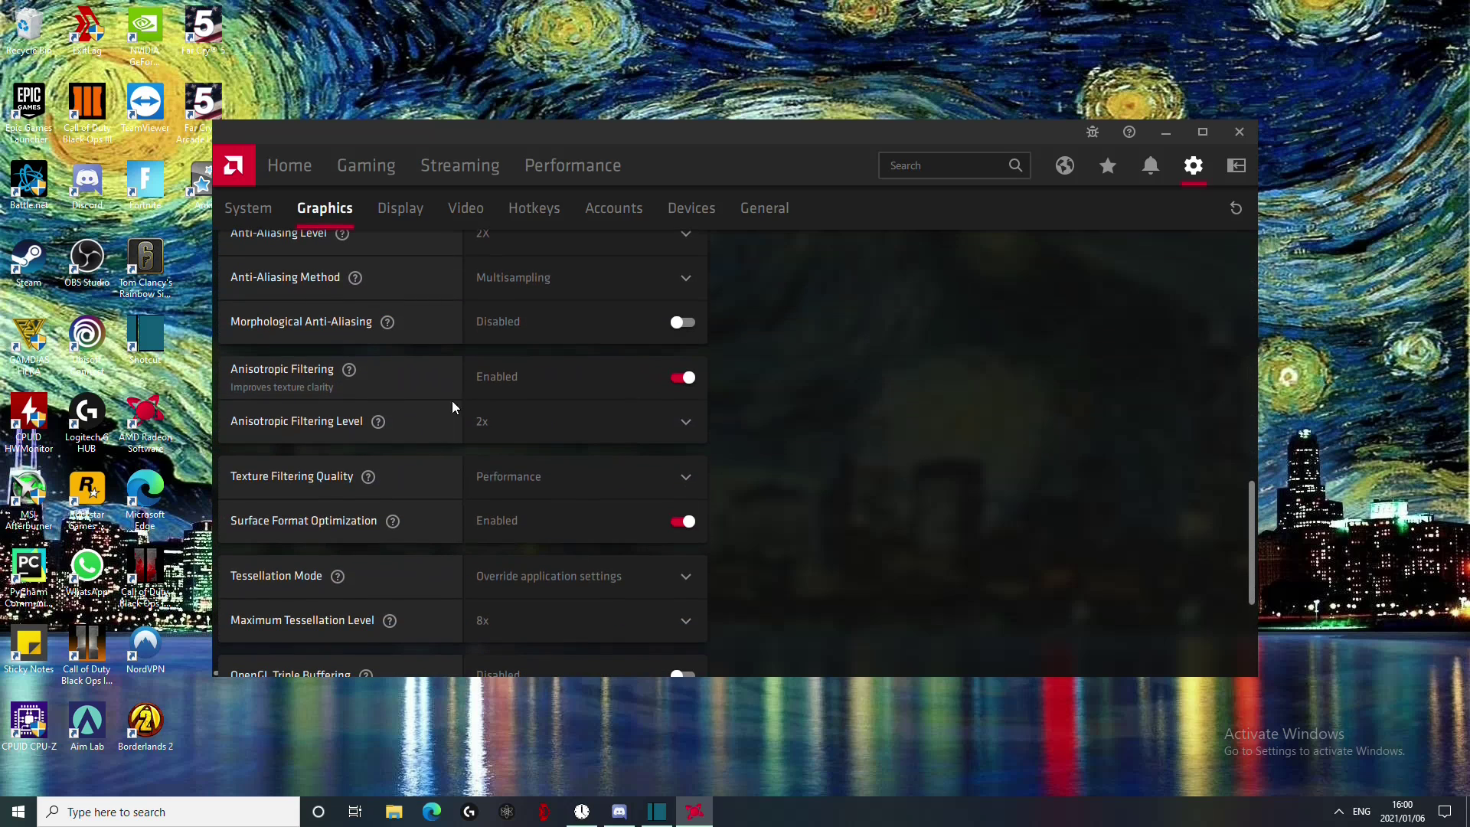
# Step: Open the global GPU tuning page in the Performance section and display the Automatic tuning options
pyautogui.click(566, 179)
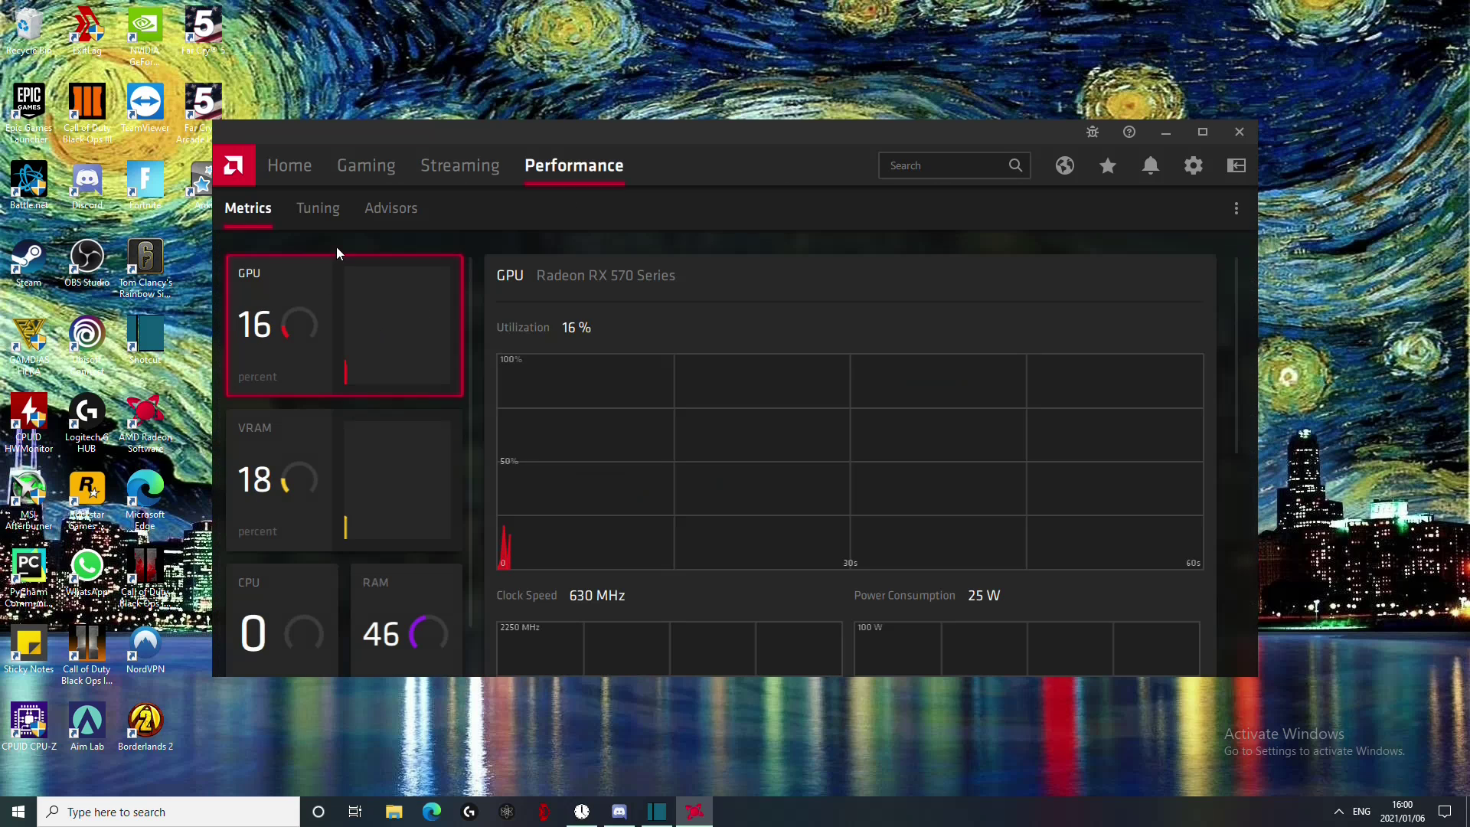
pyautogui.click(326, 217)
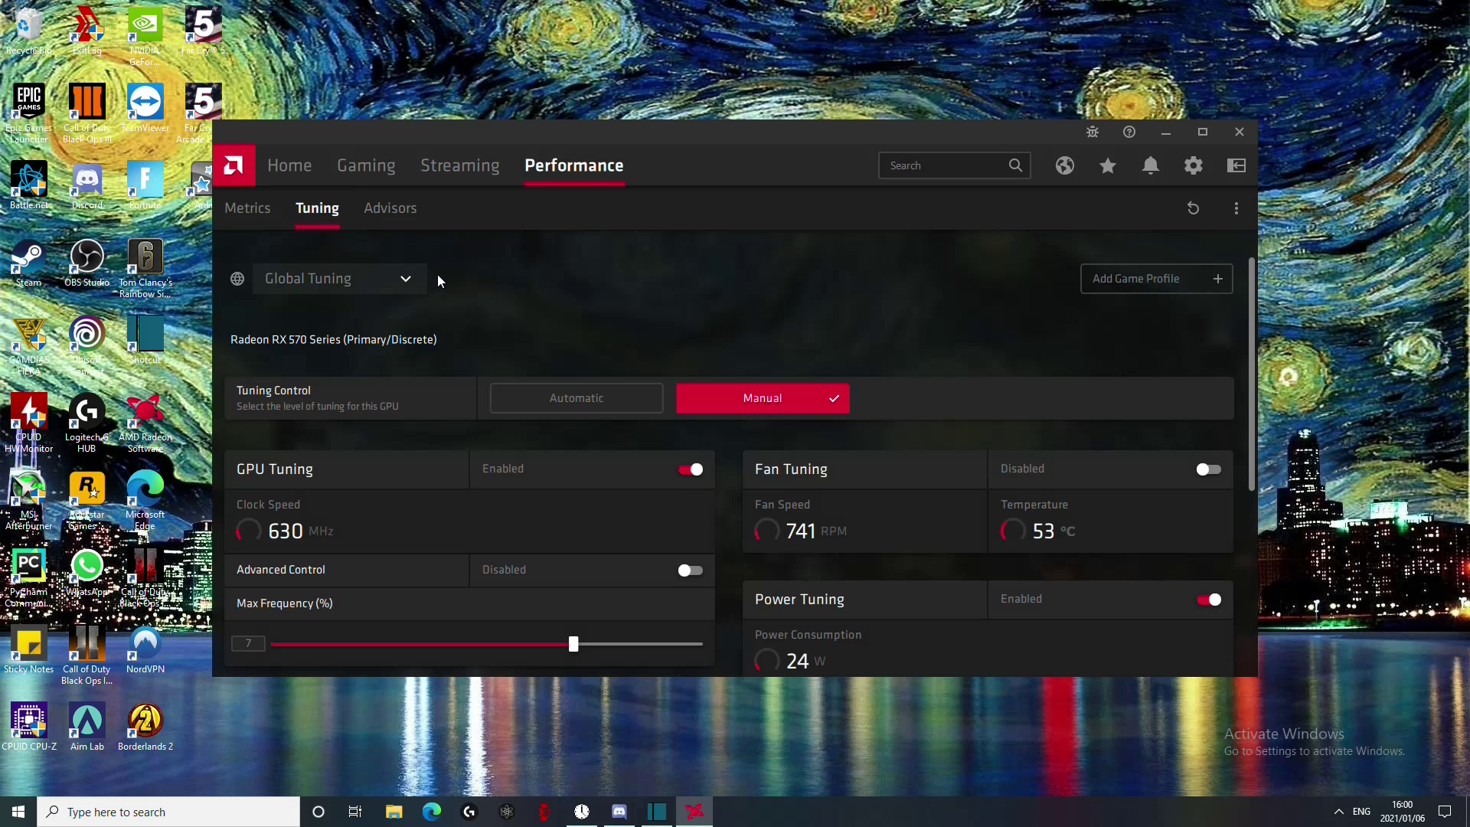
pyautogui.scroll(-2, 705, 427)
pyautogui.scroll(2, 693, 427)
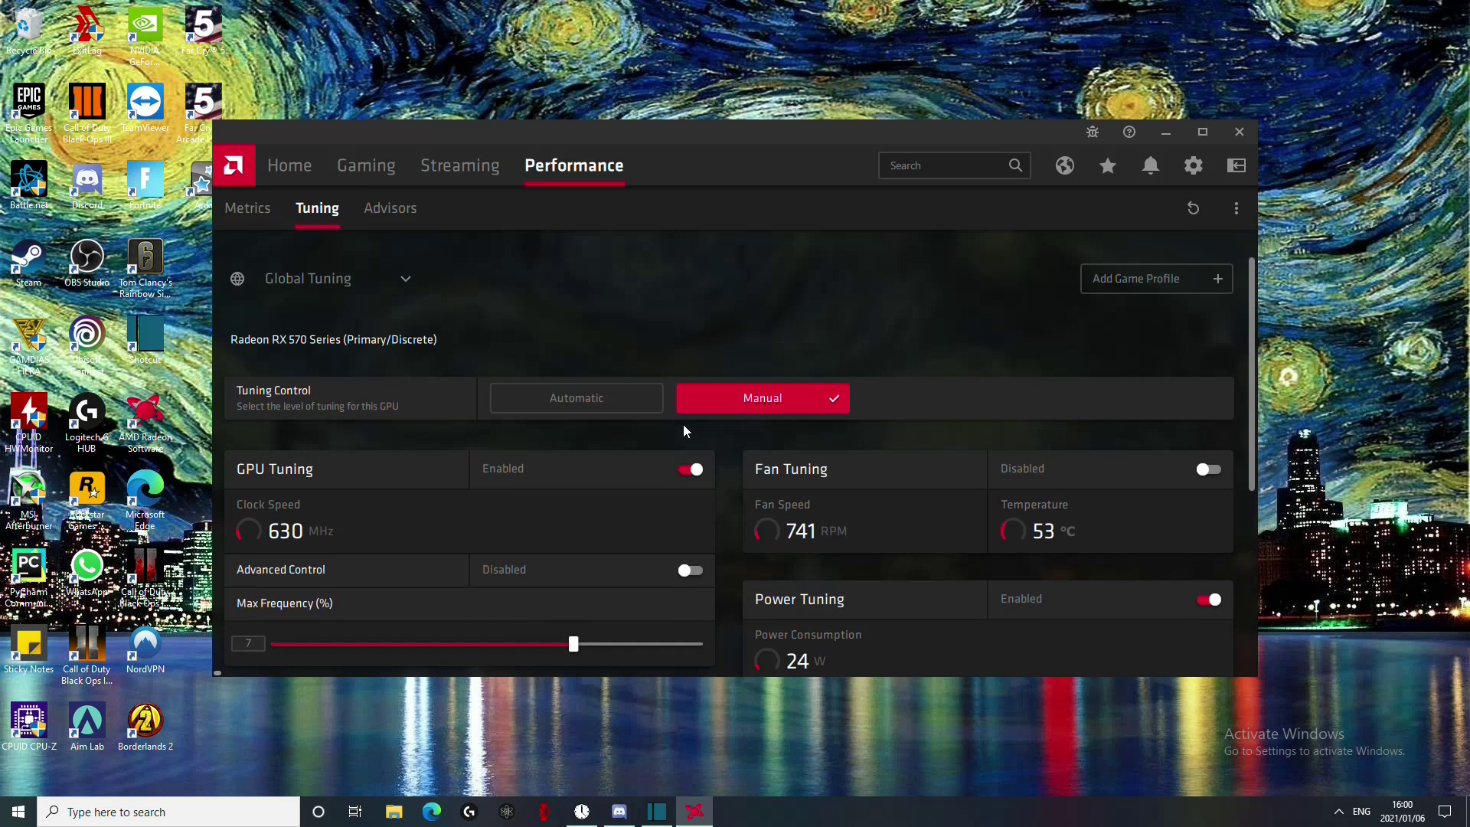
pyautogui.click(563, 400)
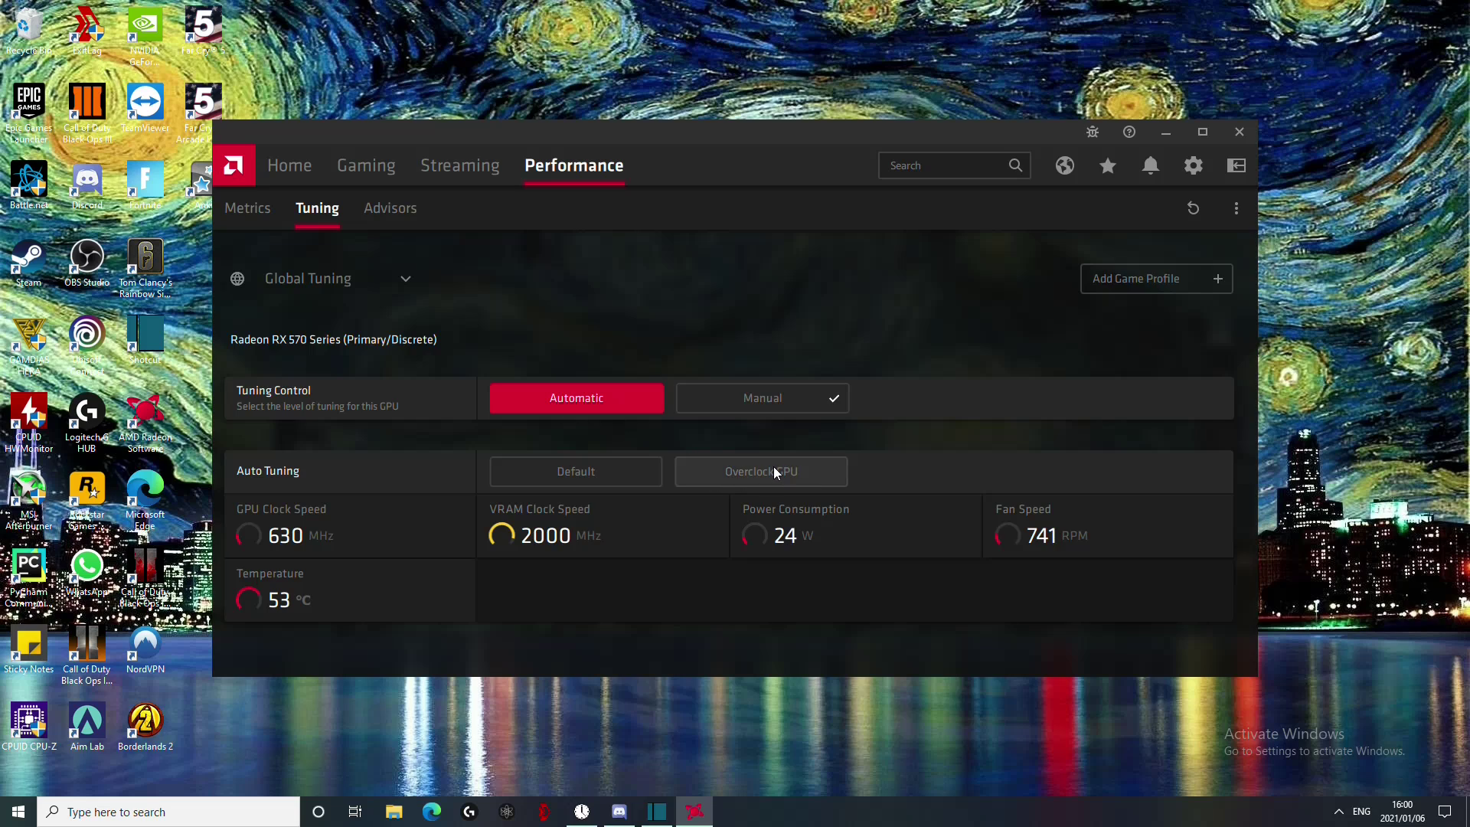
# Step: Check the Radeon Software version in the system settings and return to the GPU tuning page
pyautogui.click(1191, 167)
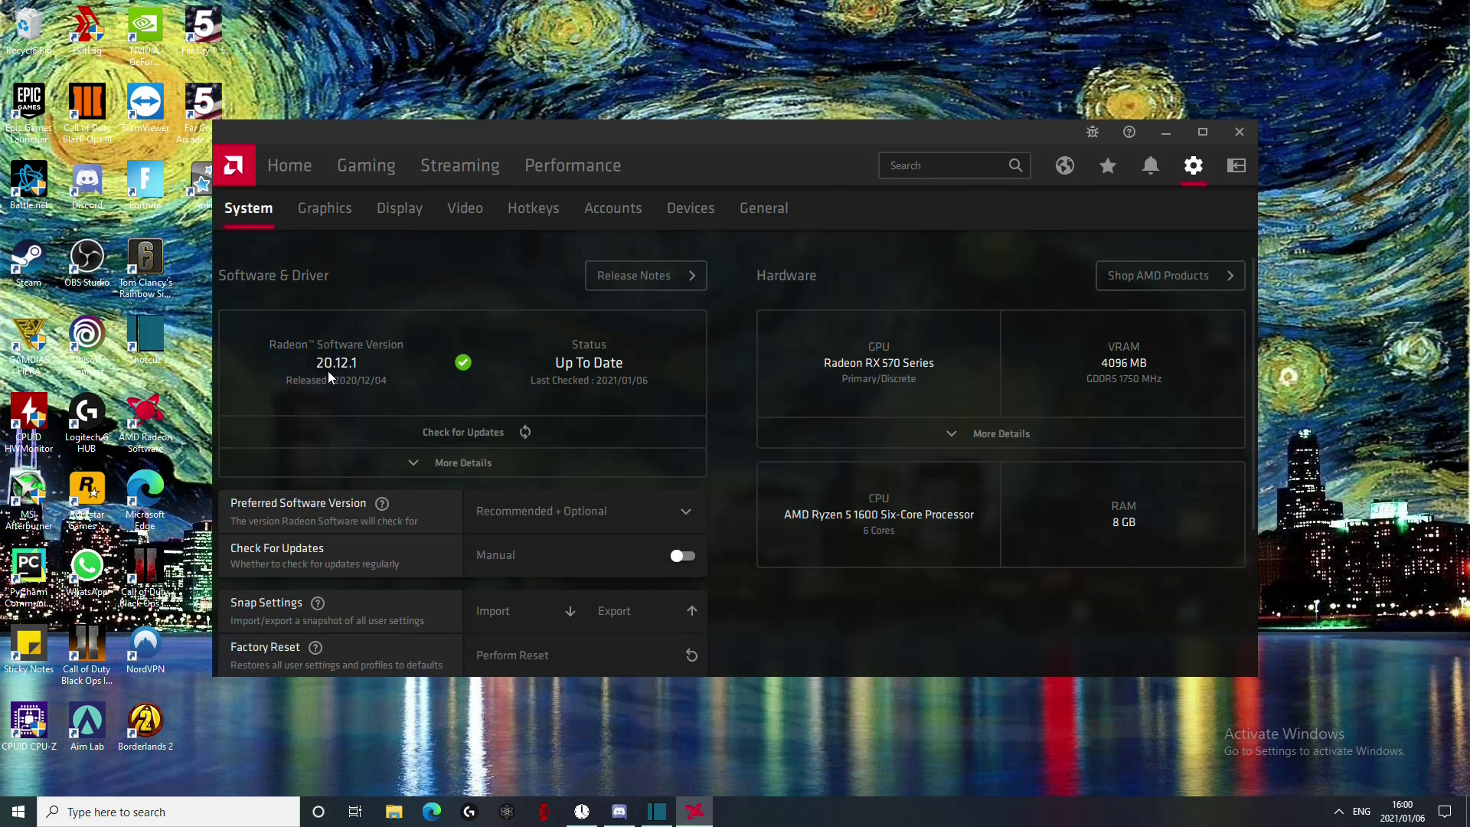
pyautogui.click(606, 170)
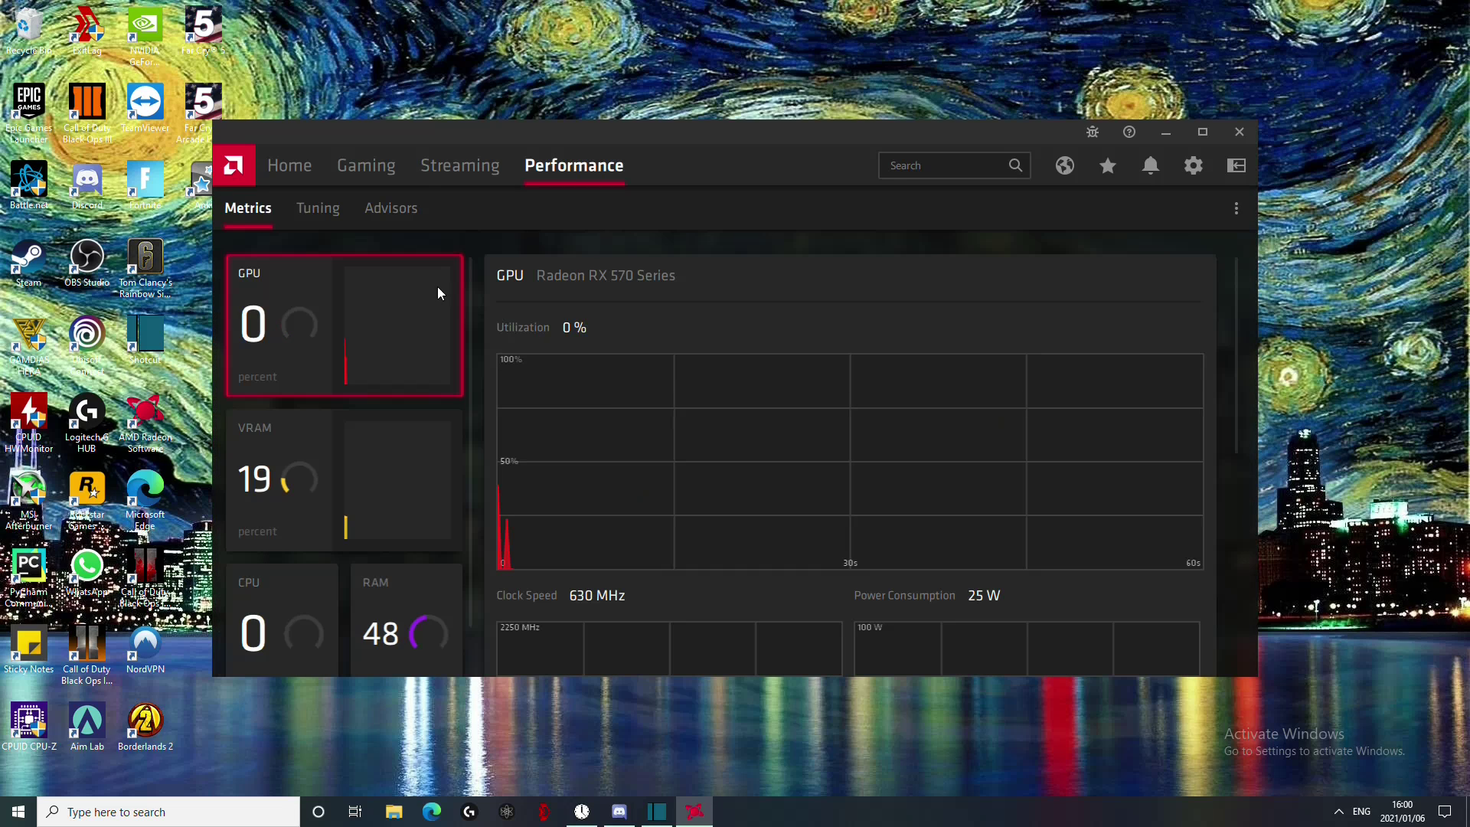
pyautogui.click(319, 209)
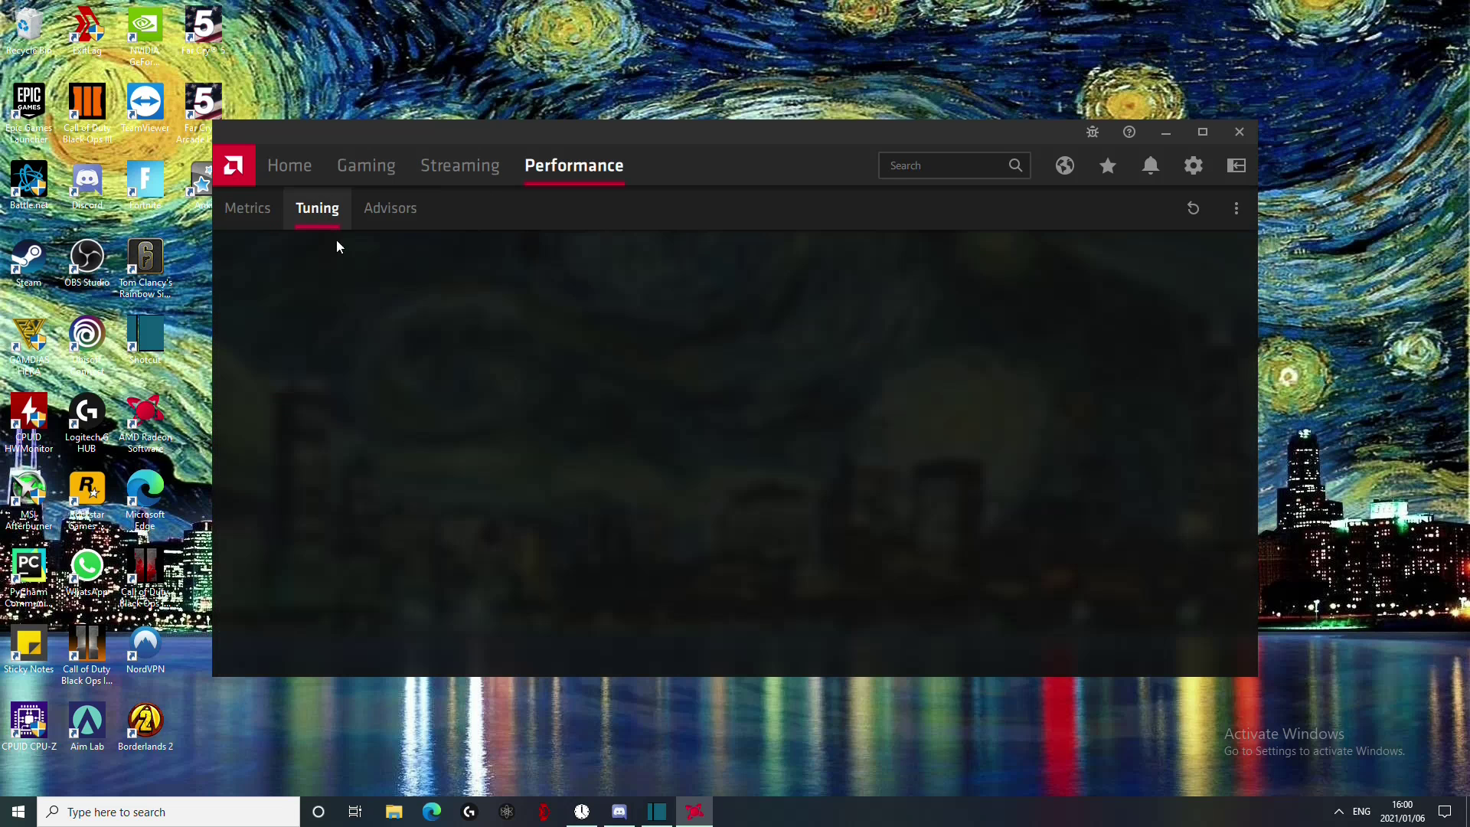
# Step: Review the manual GPU, VRAM, fan and power tuning settings and switch the tuning control to Automatic
pyautogui.scroll(-1, 528, 433)
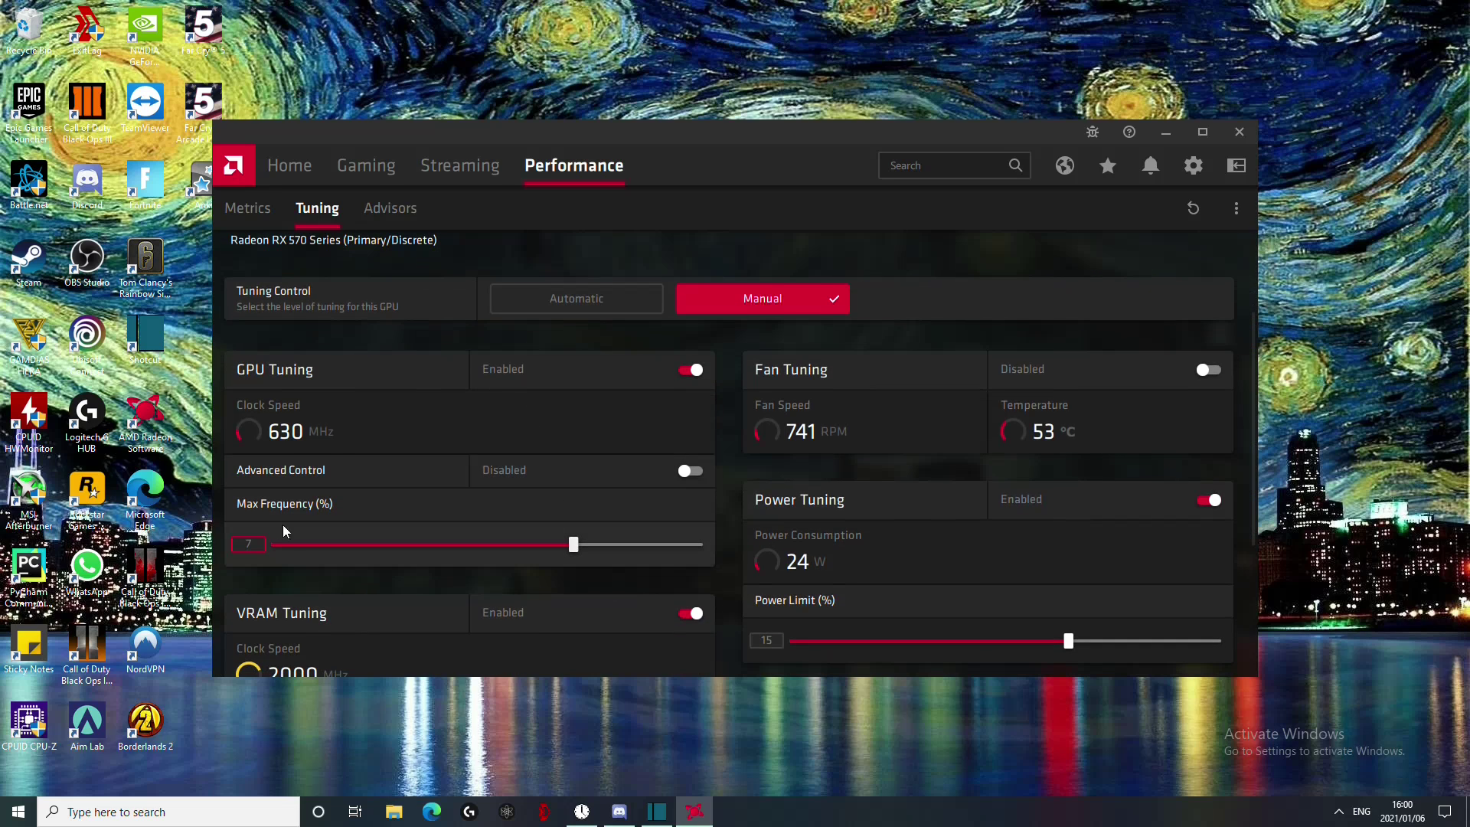
pyautogui.scroll(-3, 338, 529)
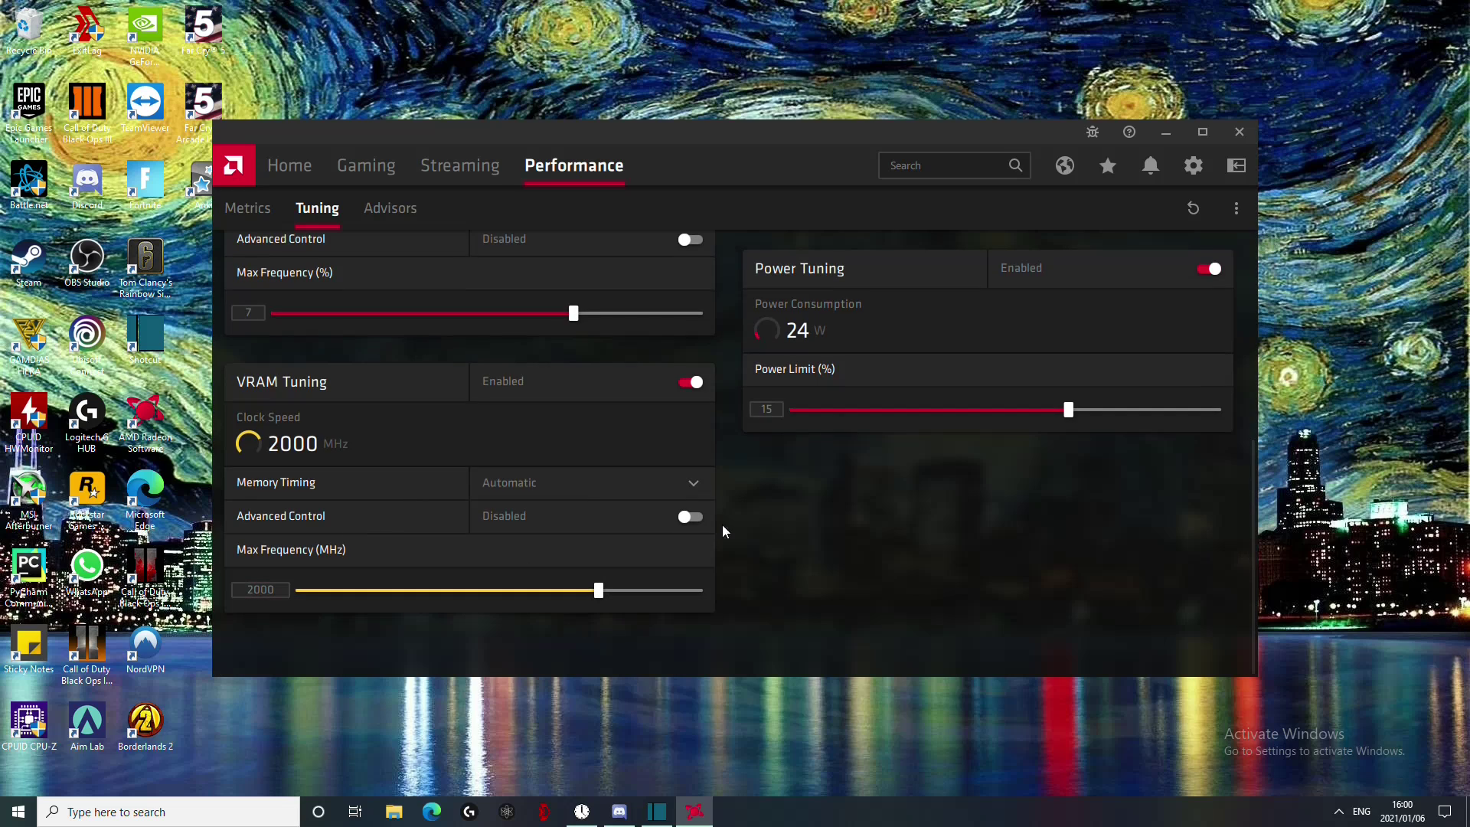
pyautogui.scroll(4, 996, 417)
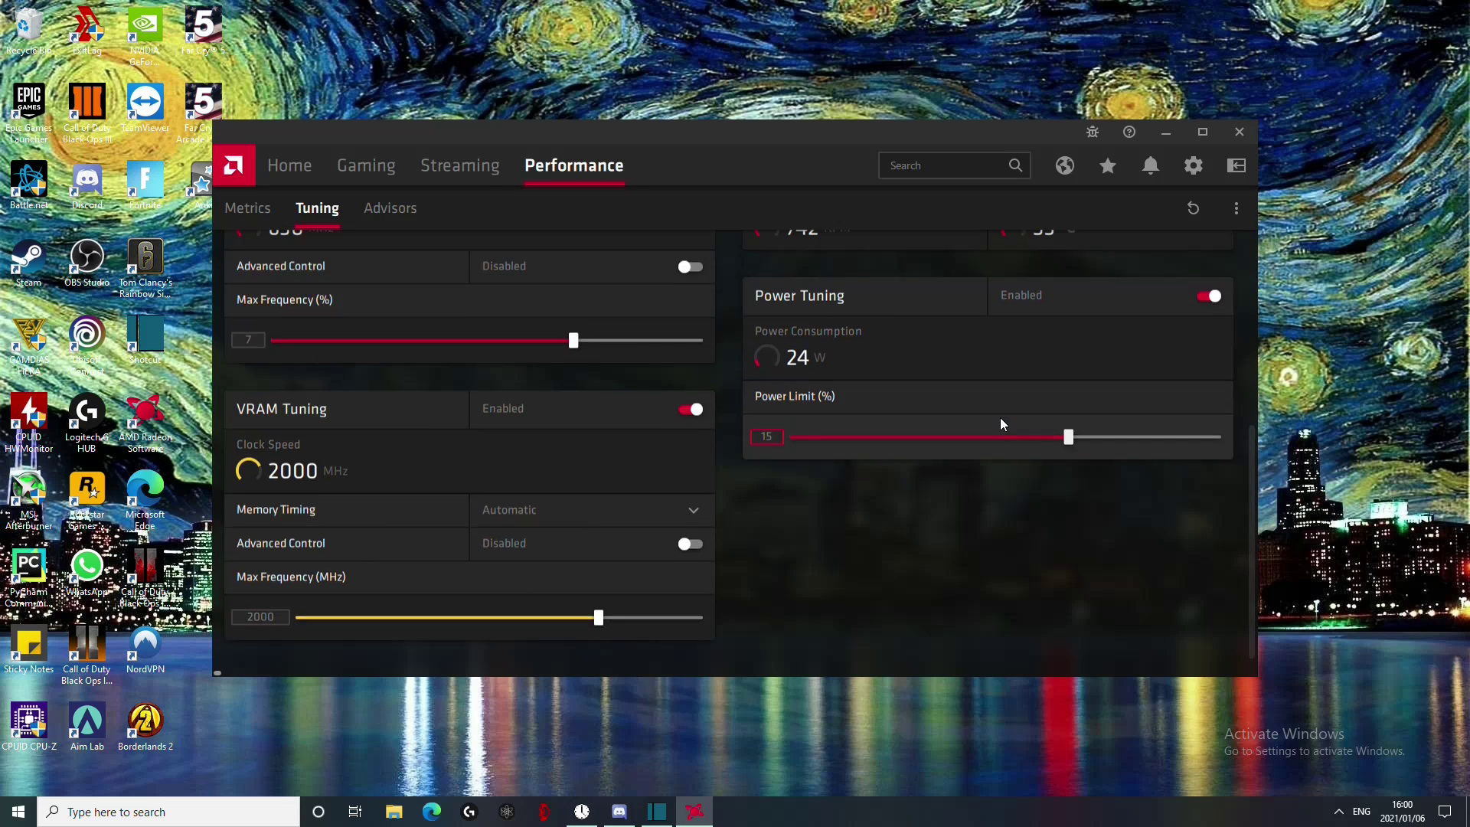
pyautogui.scroll(1, 958, 463)
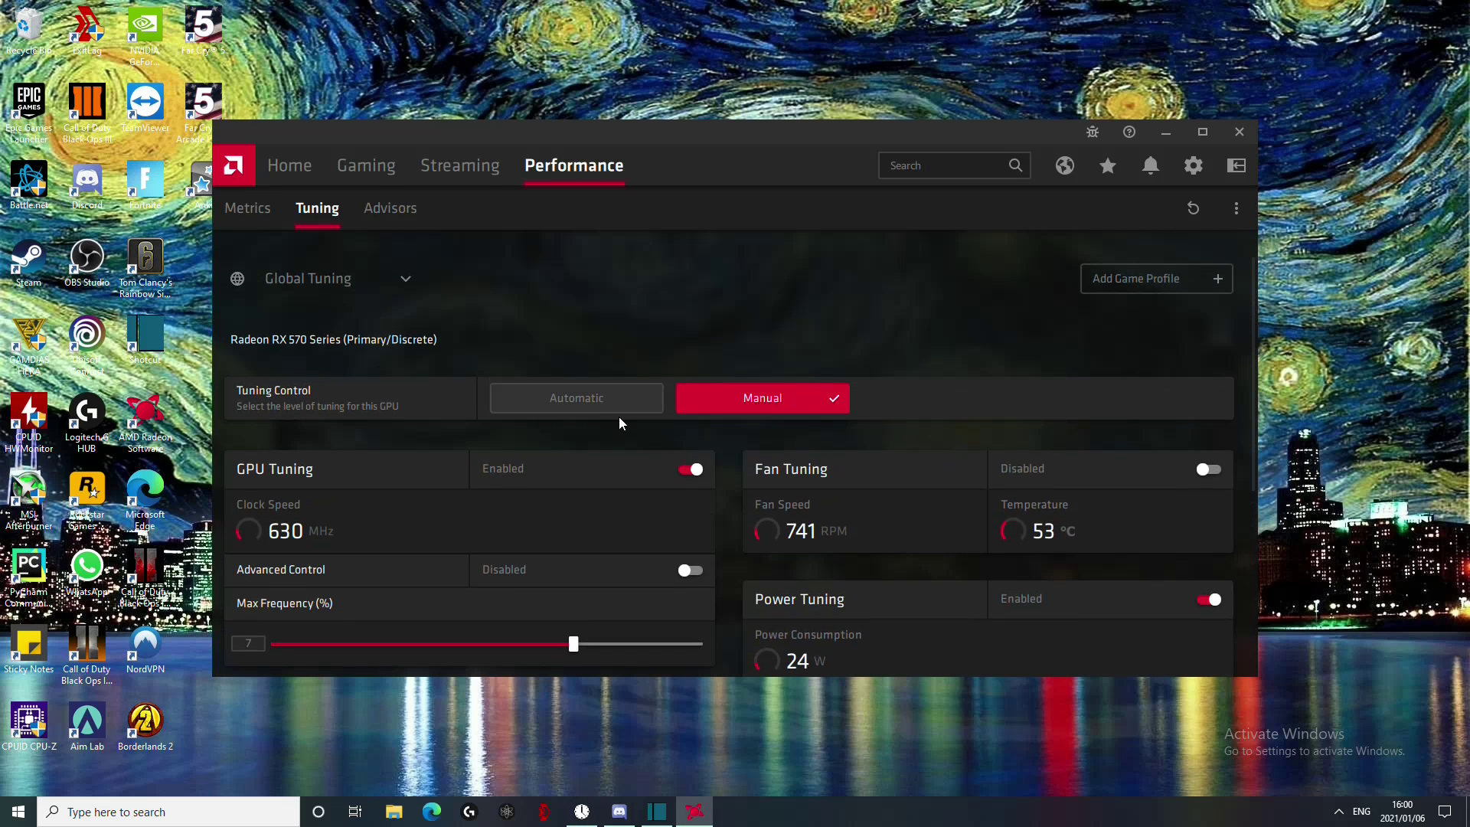
pyautogui.scroll(-1, 748, 451)
pyautogui.scroll(1, 578, 412)
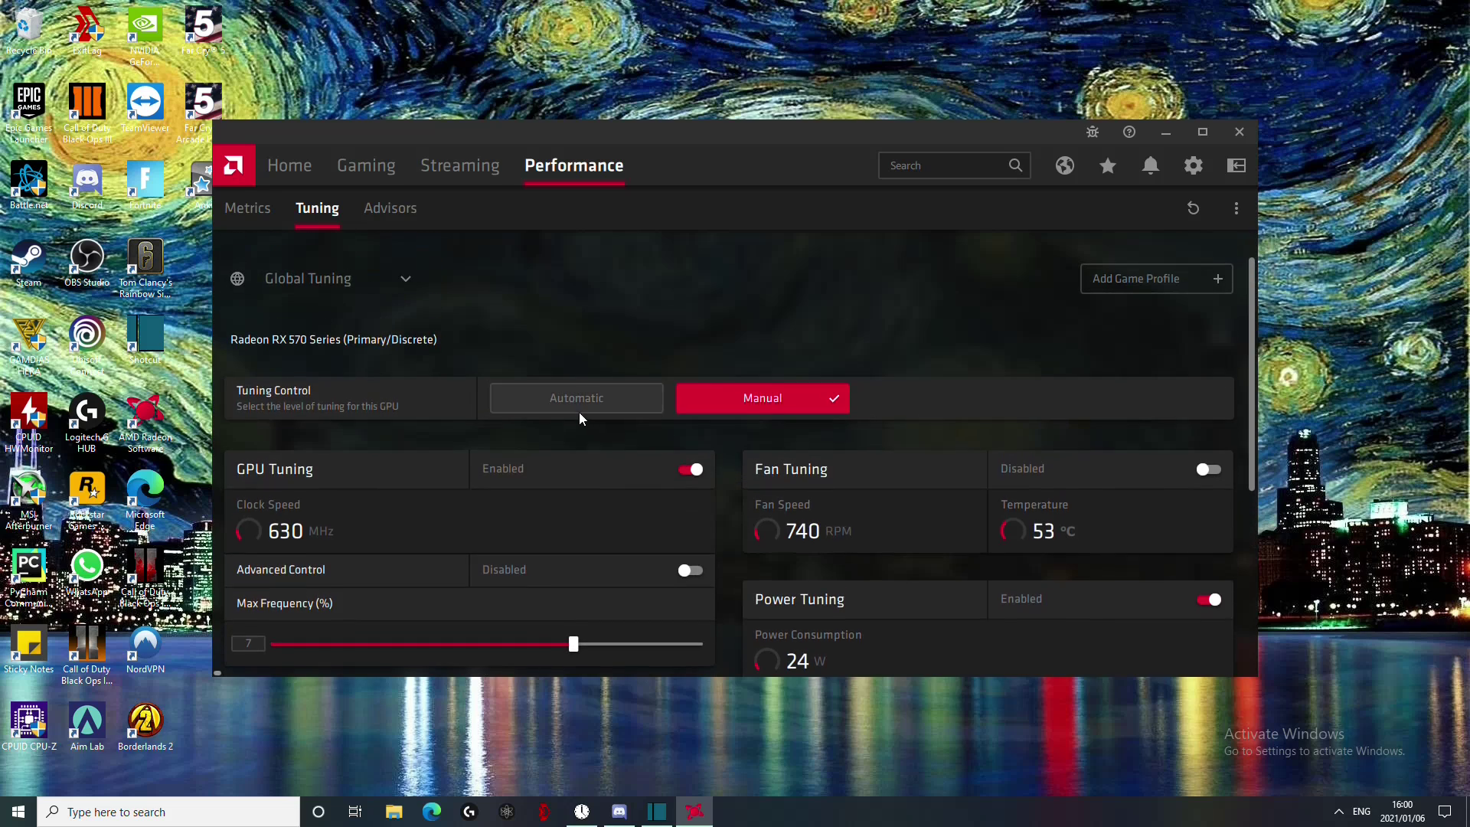
pyautogui.click(579, 396)
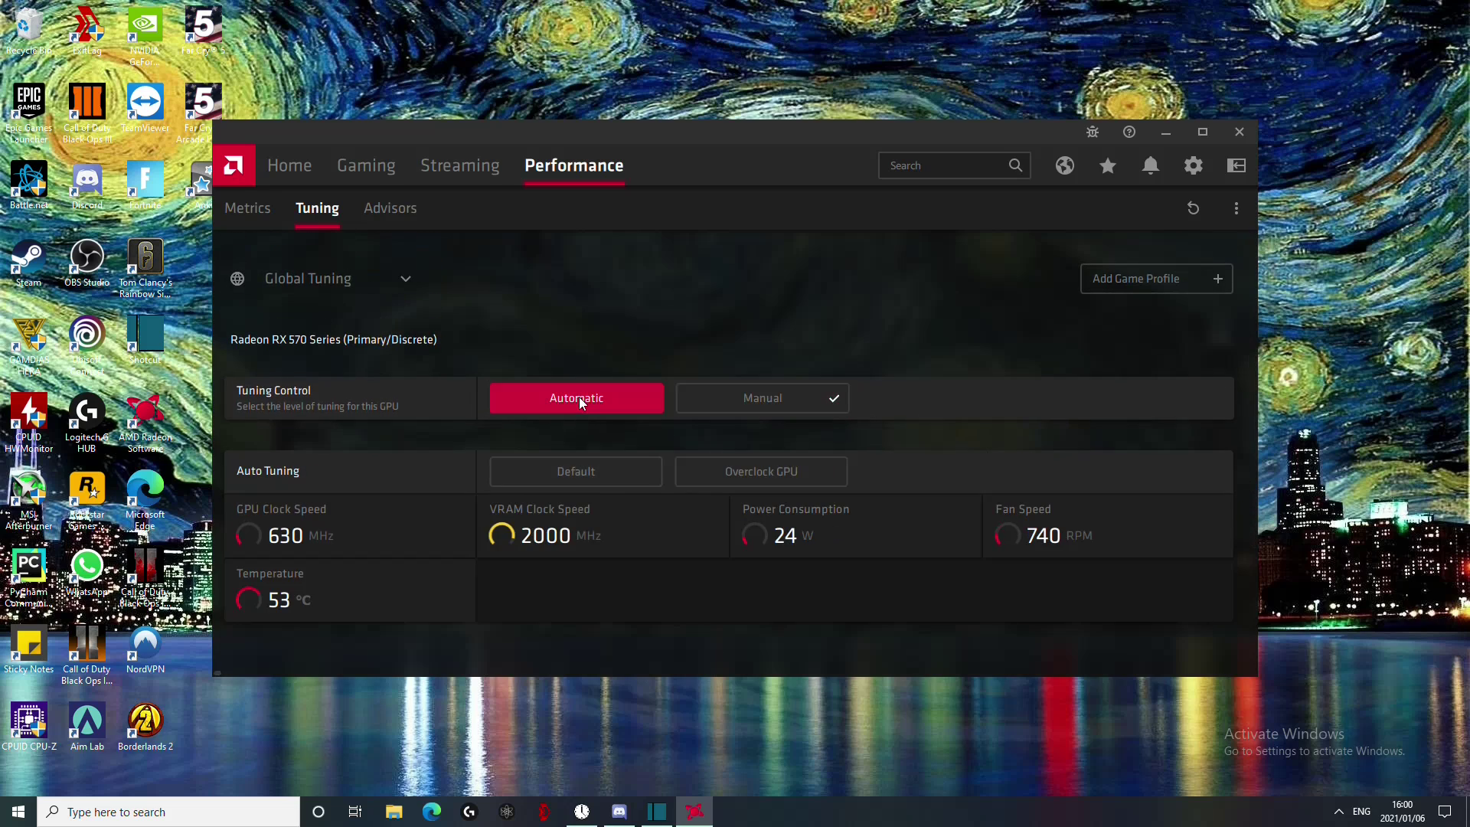
# Step: Run the automatic GPU overclock and accept its result
pyautogui.click(772, 480)
pyautogui.click(840, 514)
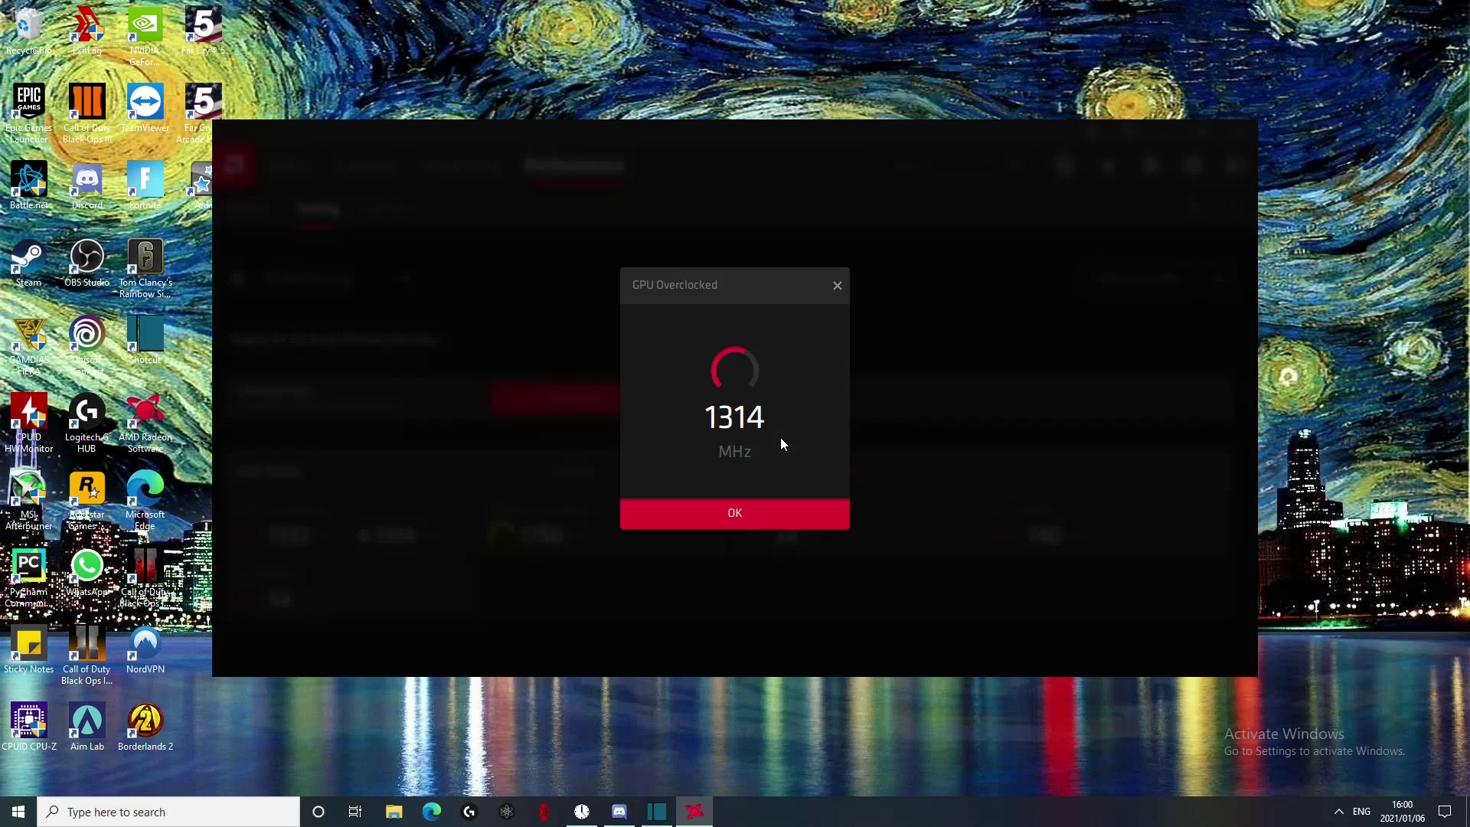
pyautogui.click(767, 509)
# Step: Restore the default auto tuning and switch the tuning control to Manual
pyautogui.click(634, 465)
pyautogui.click(691, 398)
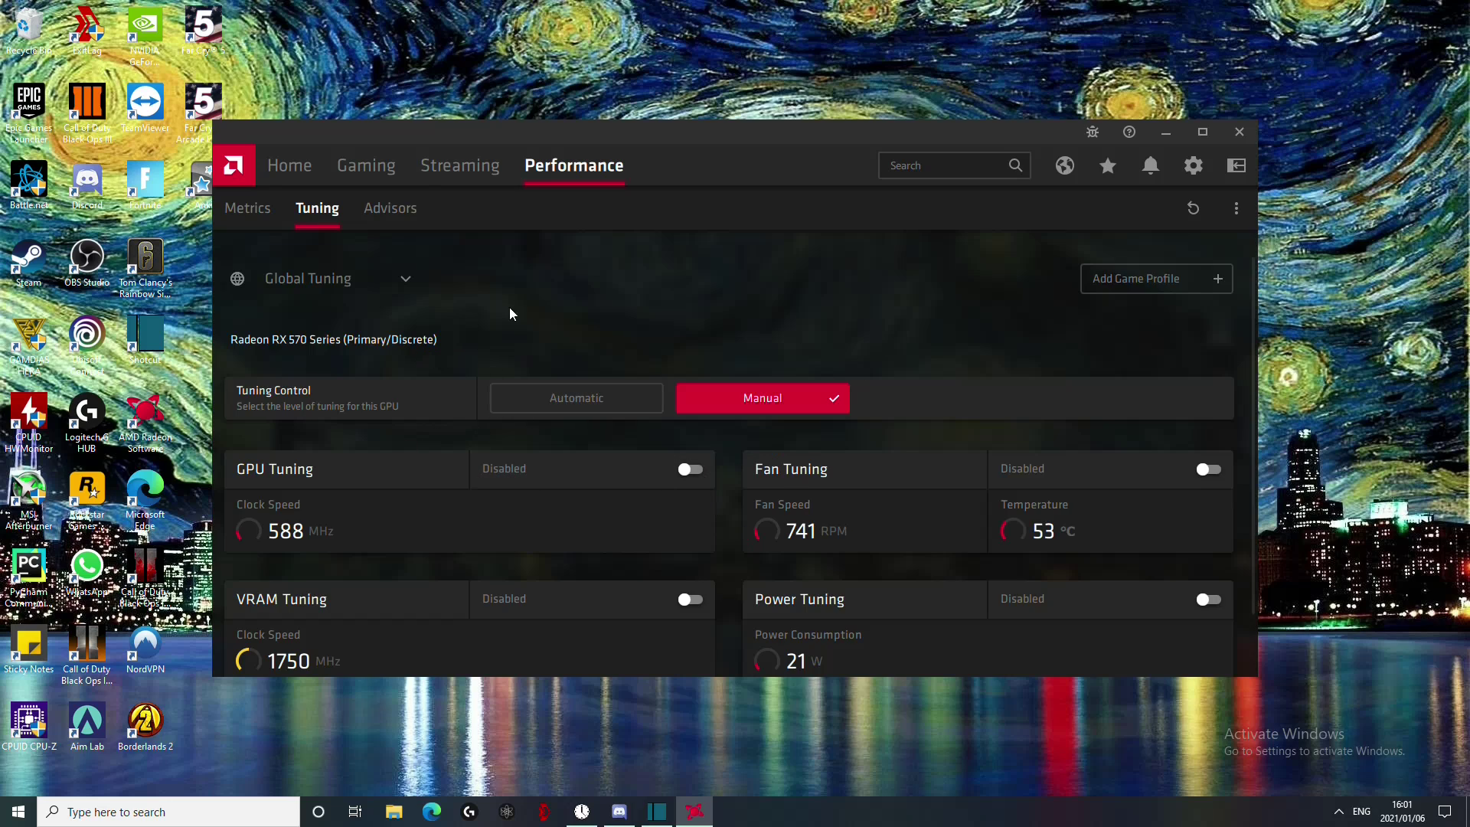
# Step: Look through the System settings page down to the reset and issue reporting options, and open the performance metrics
pyautogui.click(379, 166)
pyautogui.click(1193, 167)
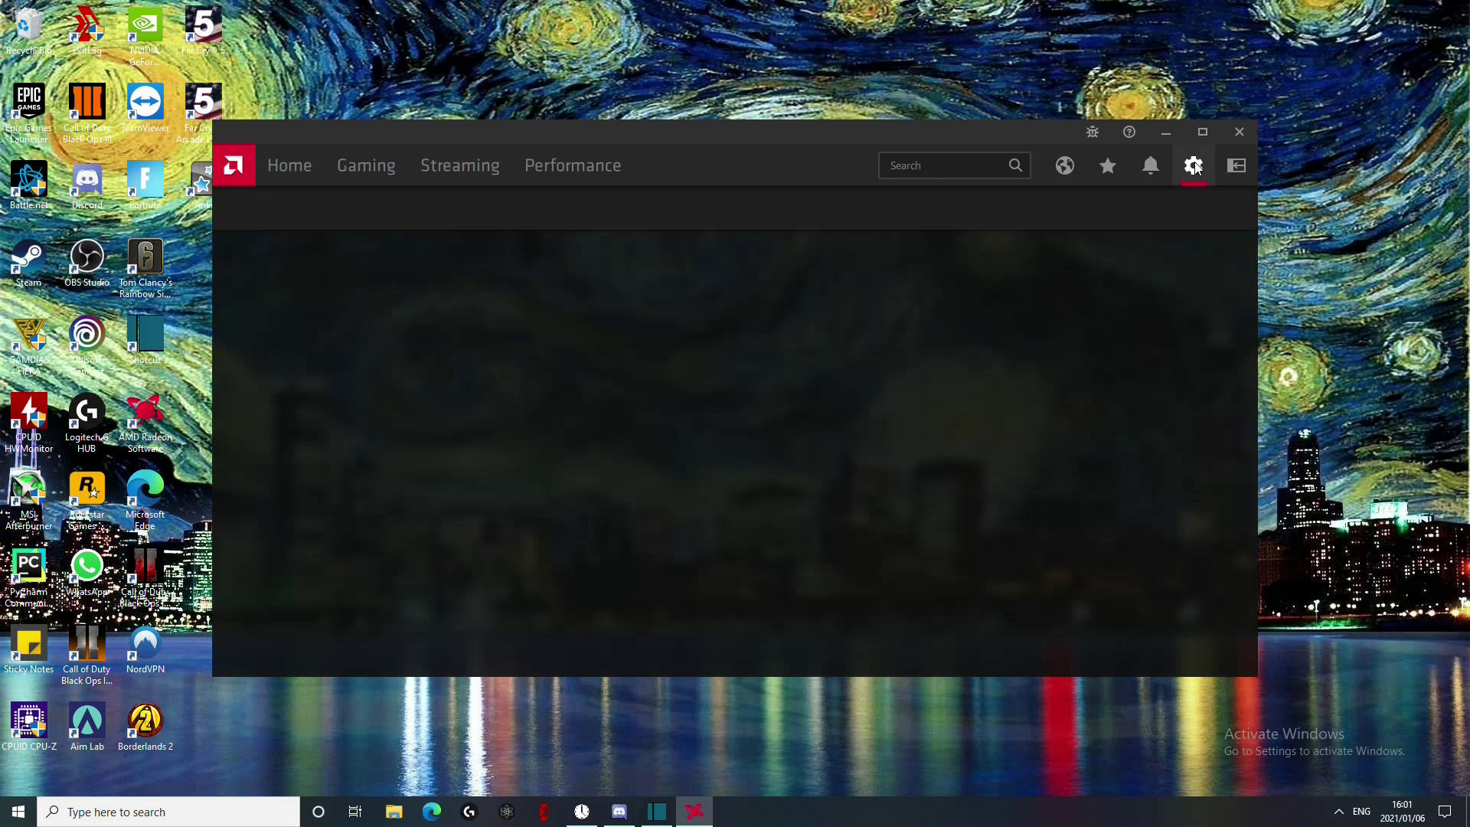
pyautogui.scroll(-2, 791, 351)
pyautogui.scroll(-2, 792, 351)
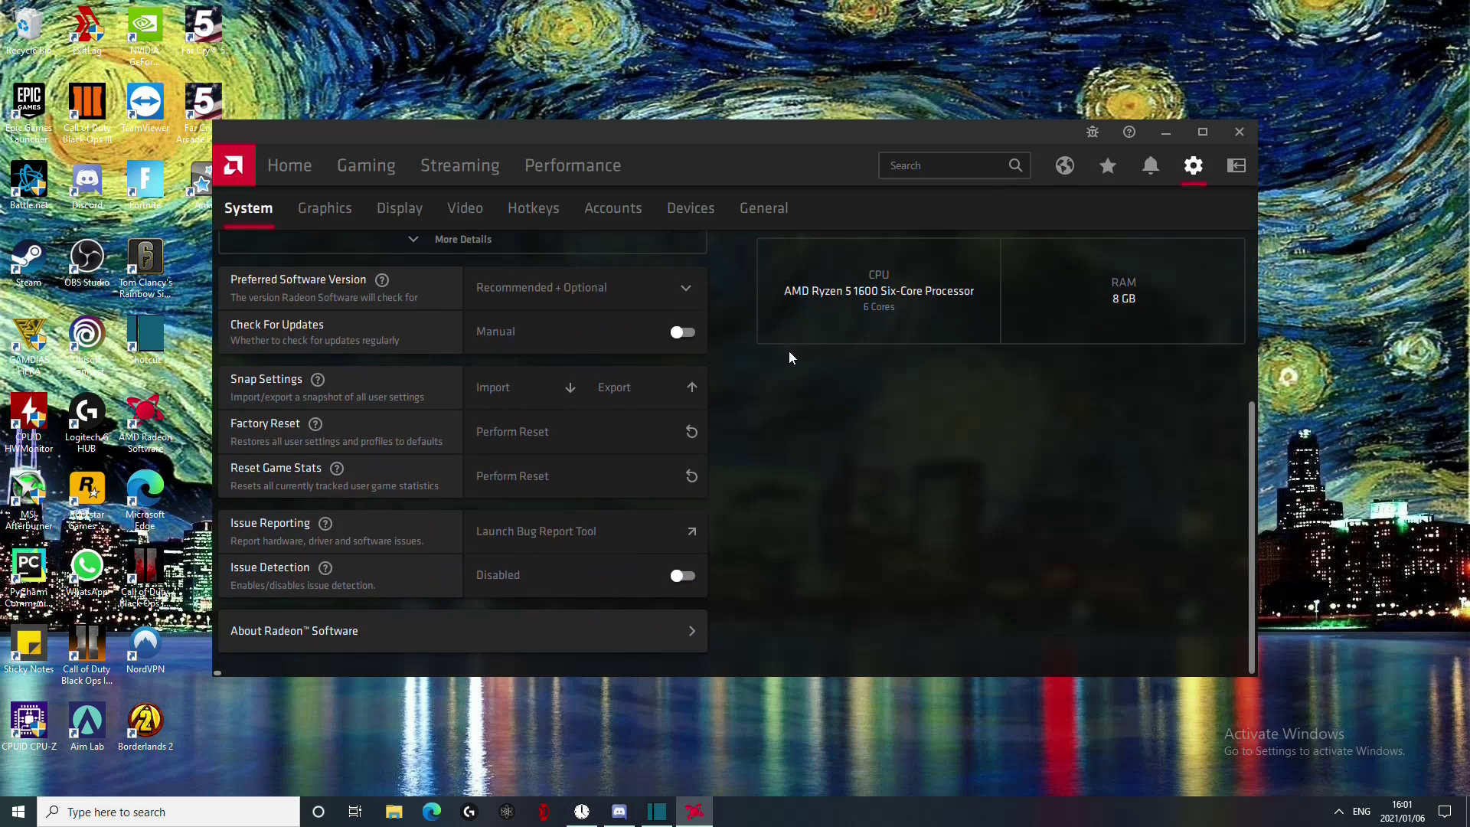
pyautogui.click(549, 171)
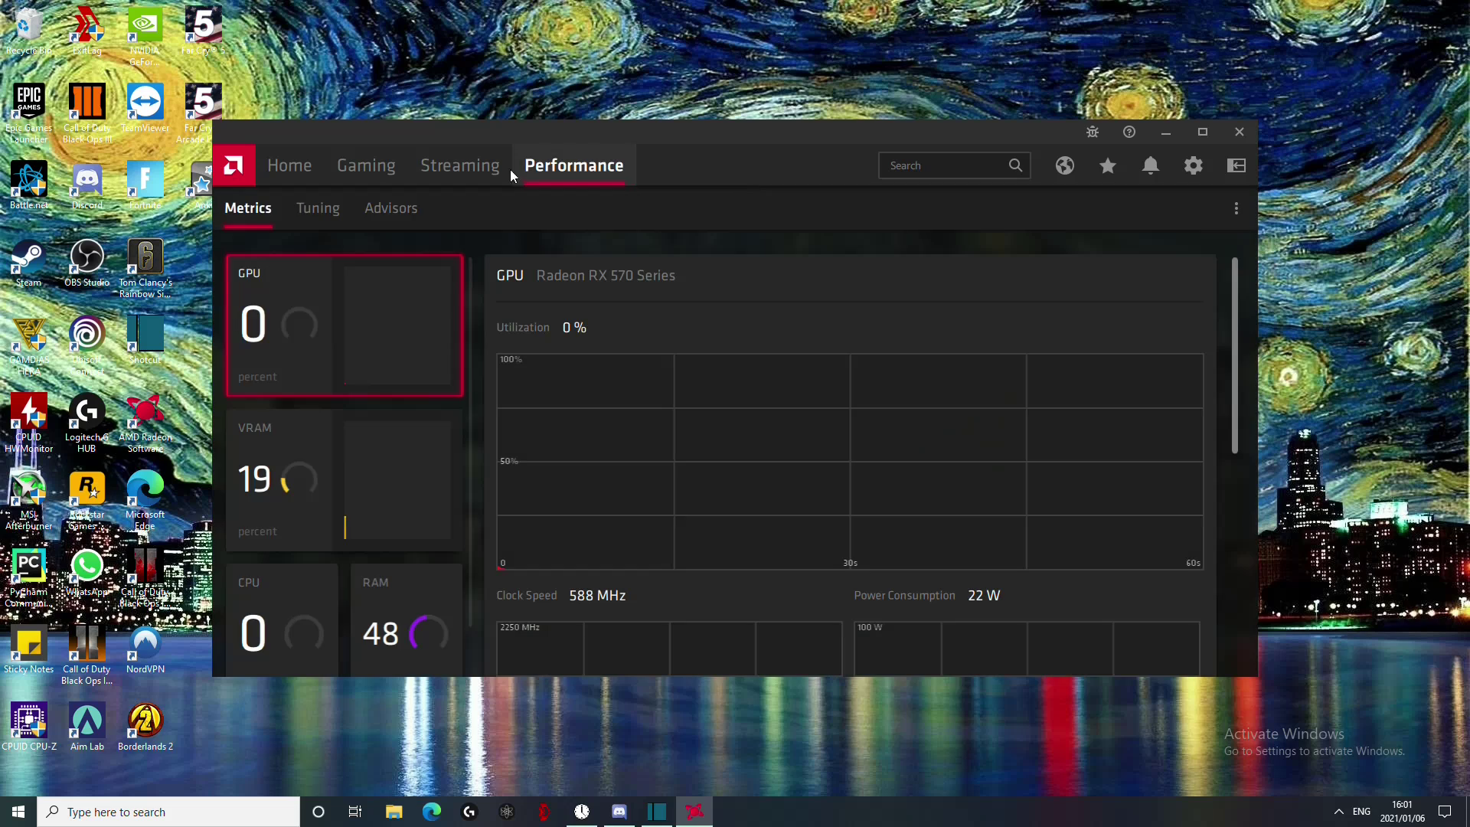
# Step: Open the General settings page and look over its media, recording and performance options
pyautogui.click(1153, 175)
pyautogui.click(1192, 165)
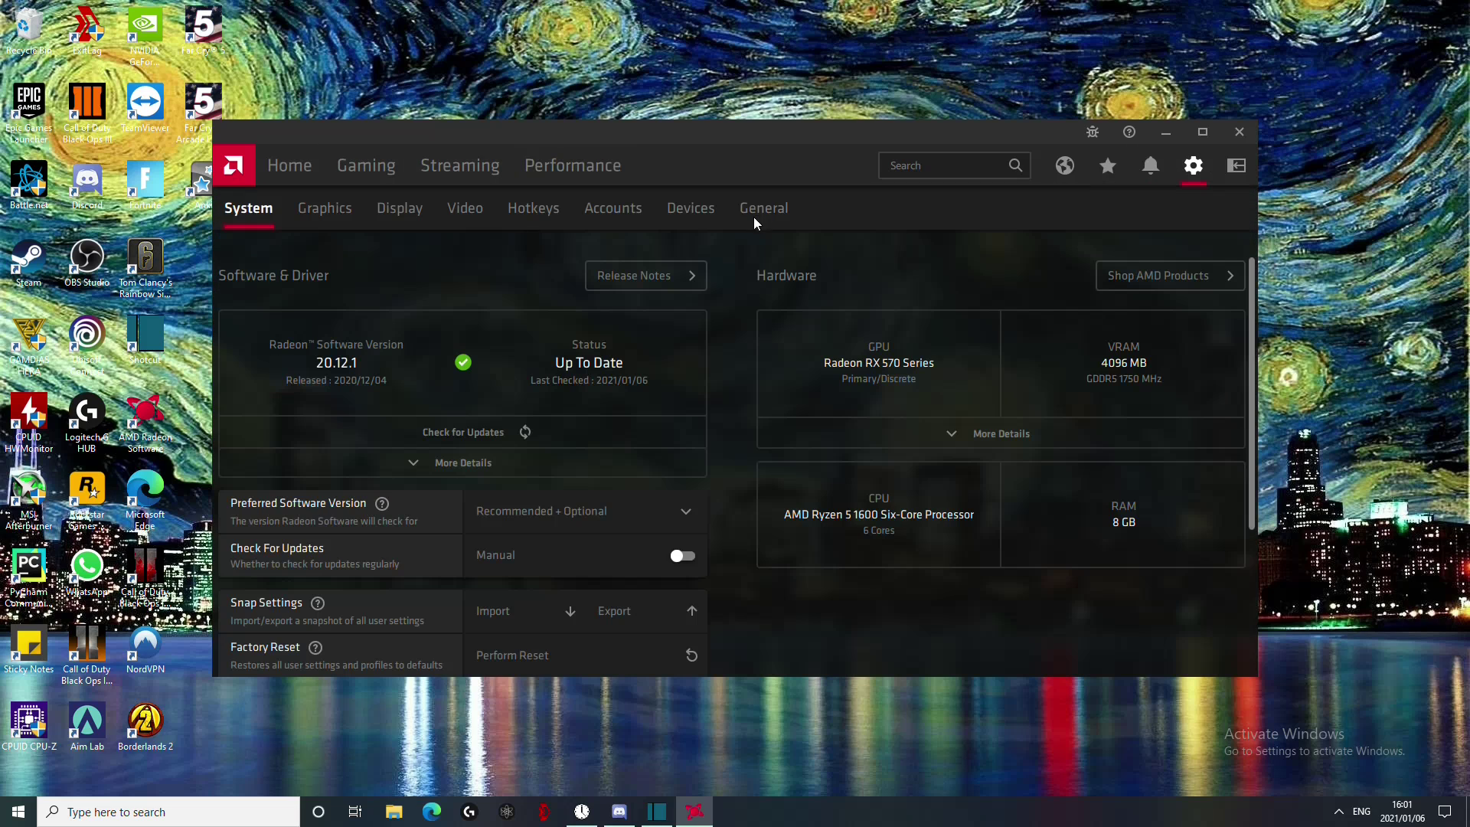
pyautogui.click(764, 207)
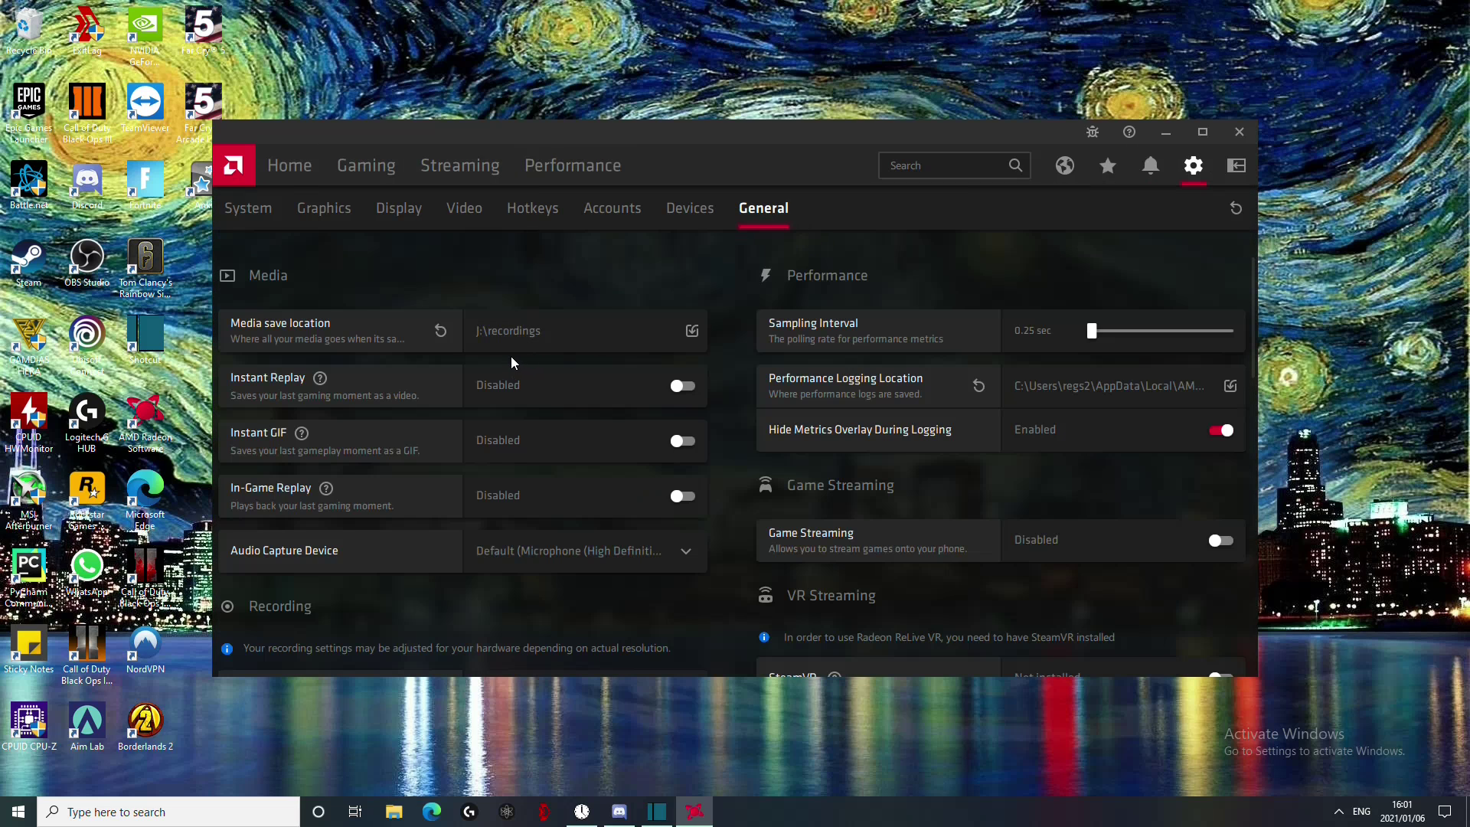
pyautogui.scroll(-1, 474, 388)
pyautogui.scroll(-10, 476, 385)
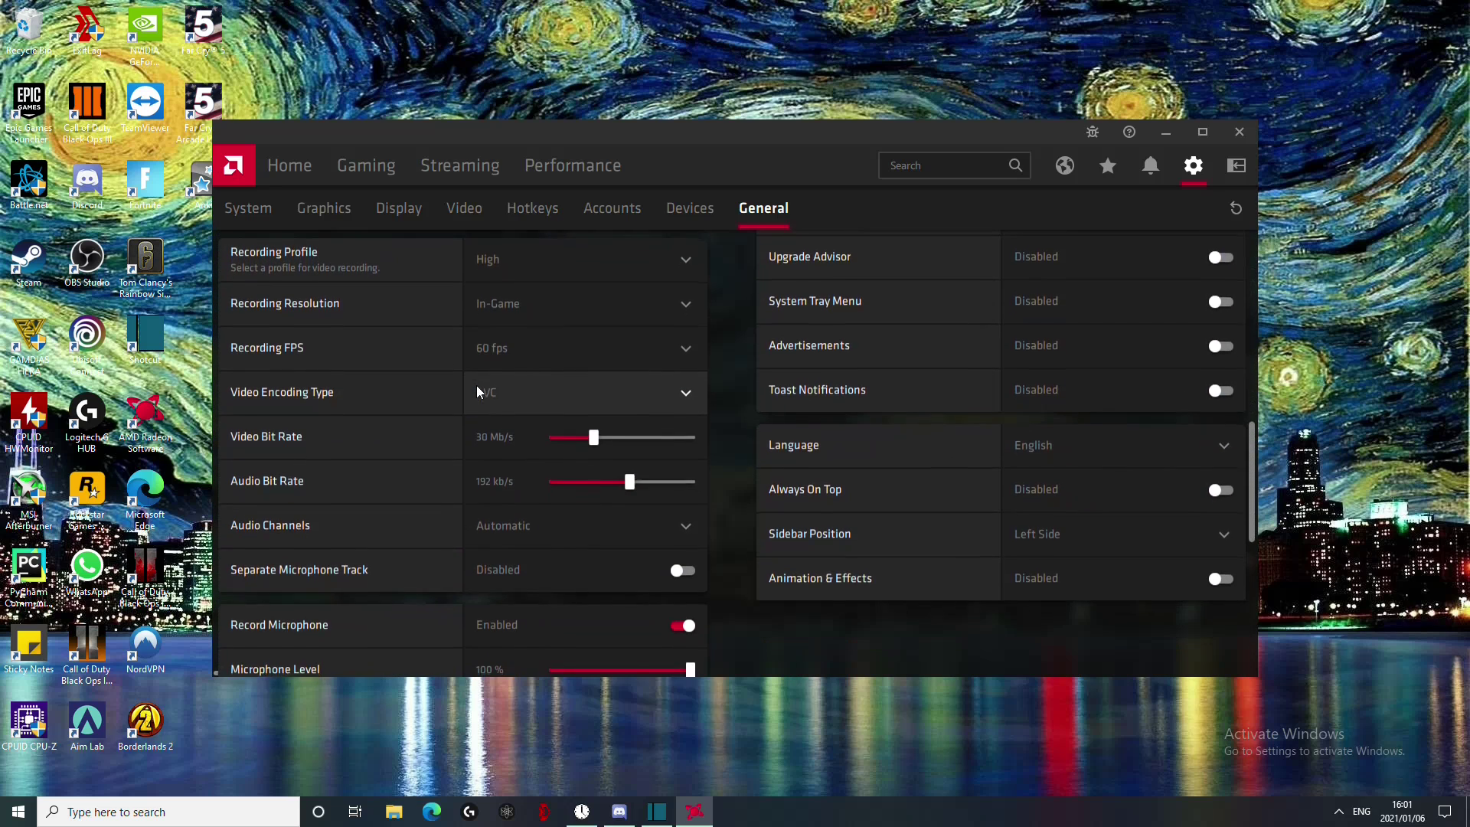
pyautogui.scroll(4, 477, 385)
pyautogui.scroll(-3, 478, 385)
pyautogui.scroll(12, 507, 327)
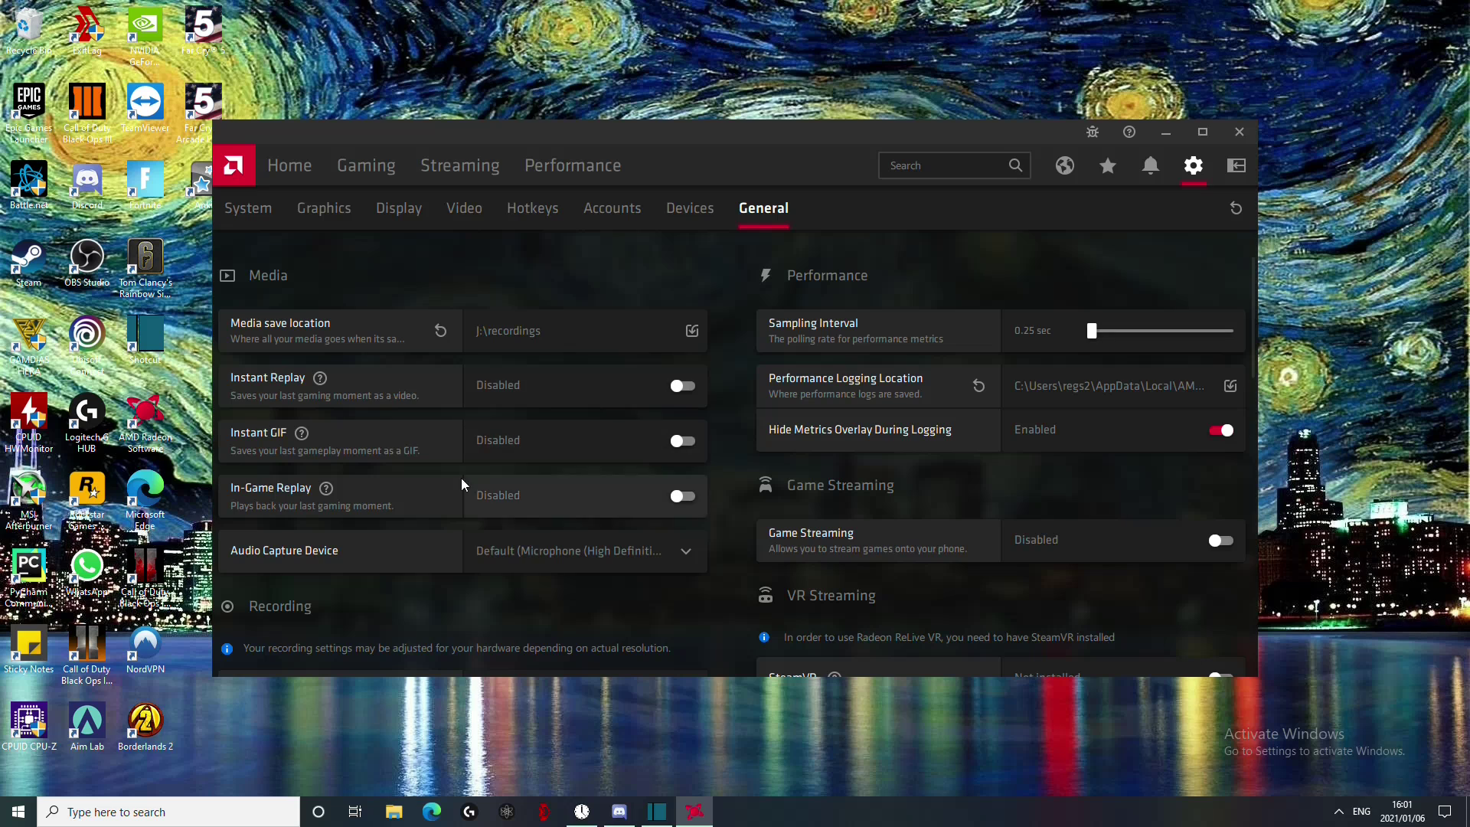
# Step: Examine the recording profile, resolution, frame rate, encoding, bit rate and microphone options in the General settings
pyautogui.scroll(-7, 644, 540)
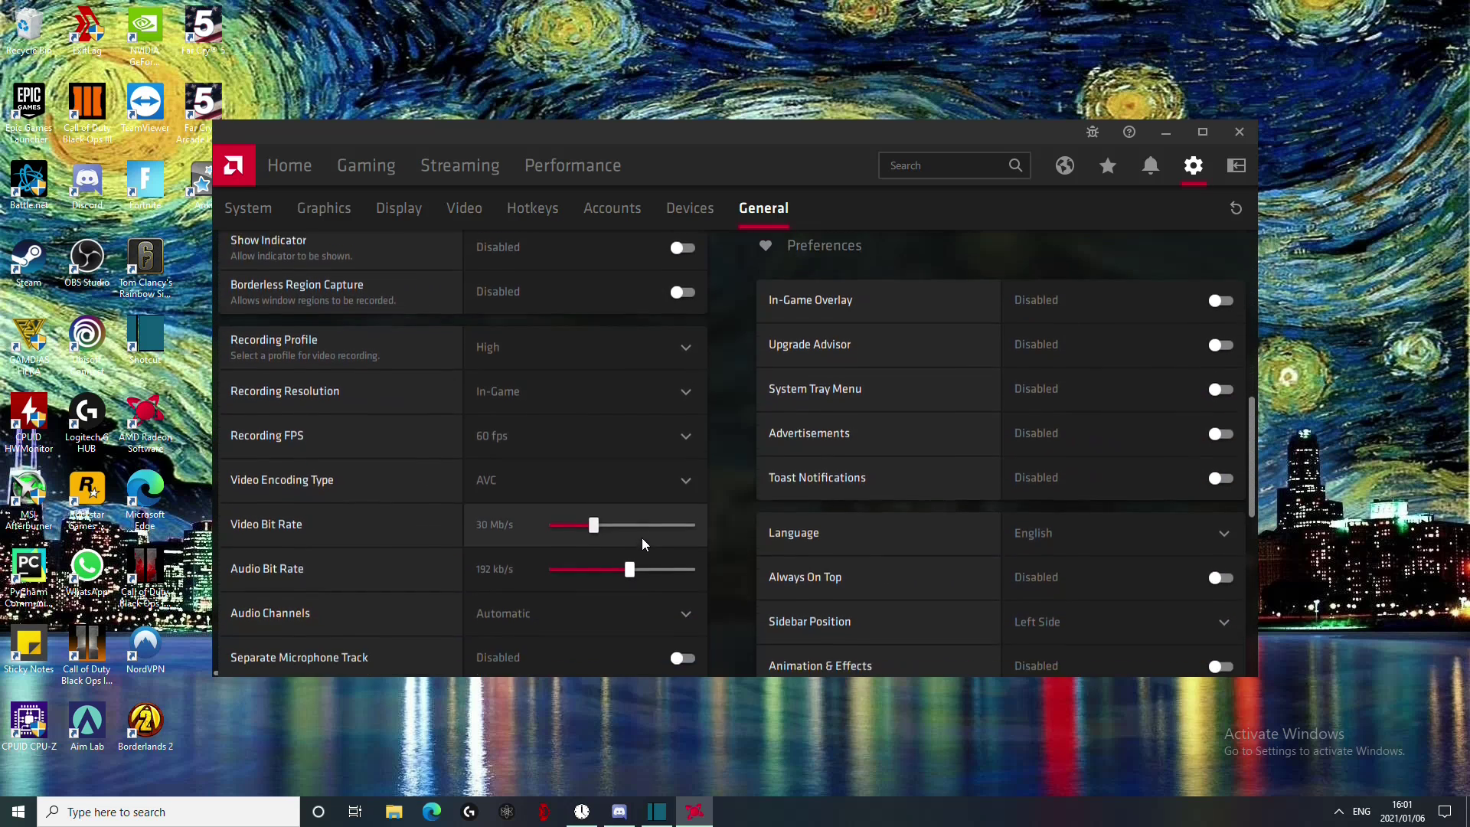
pyautogui.scroll(3, 642, 534)
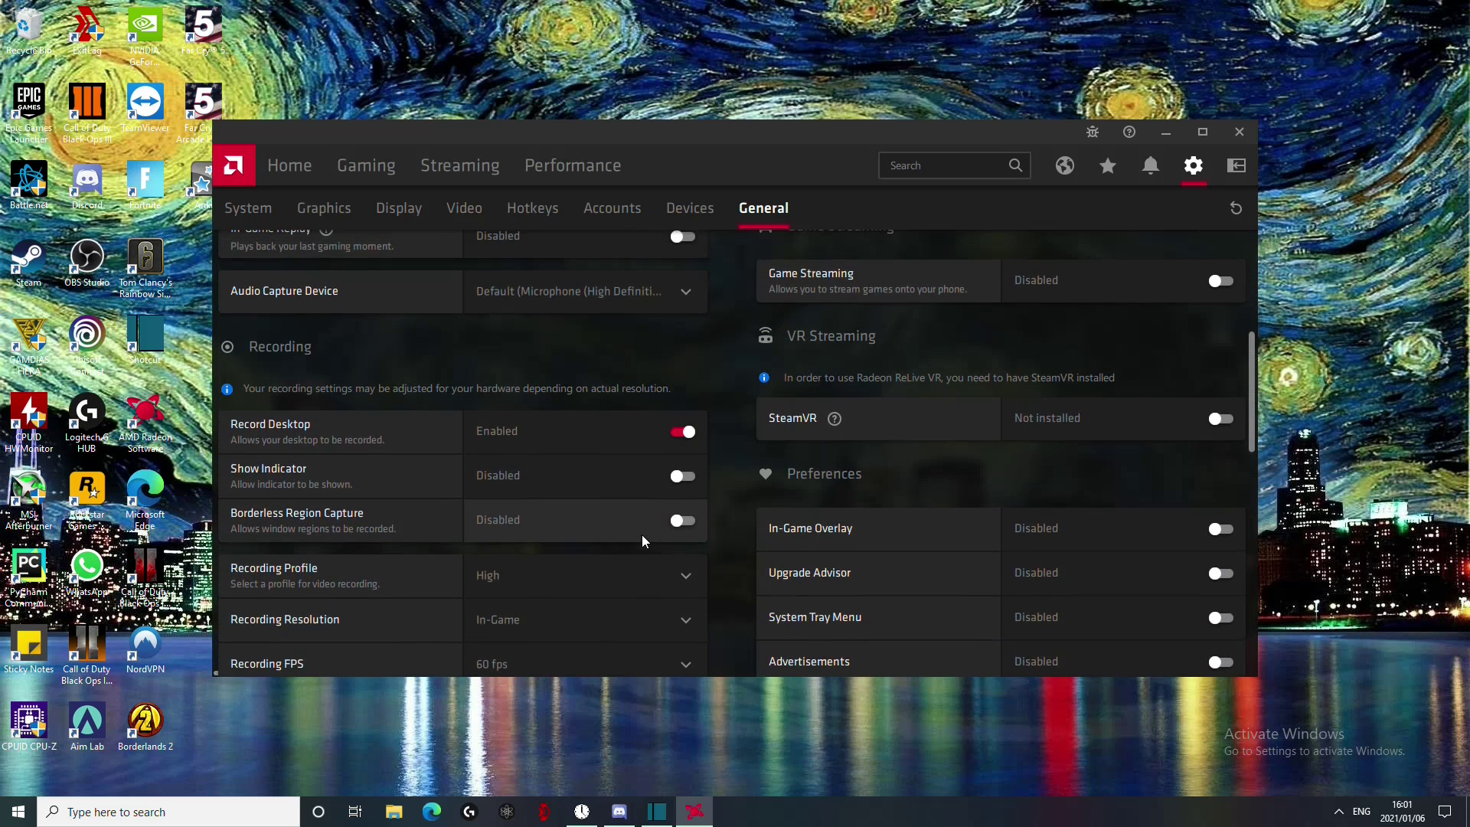
pyautogui.scroll(-2, 642, 534)
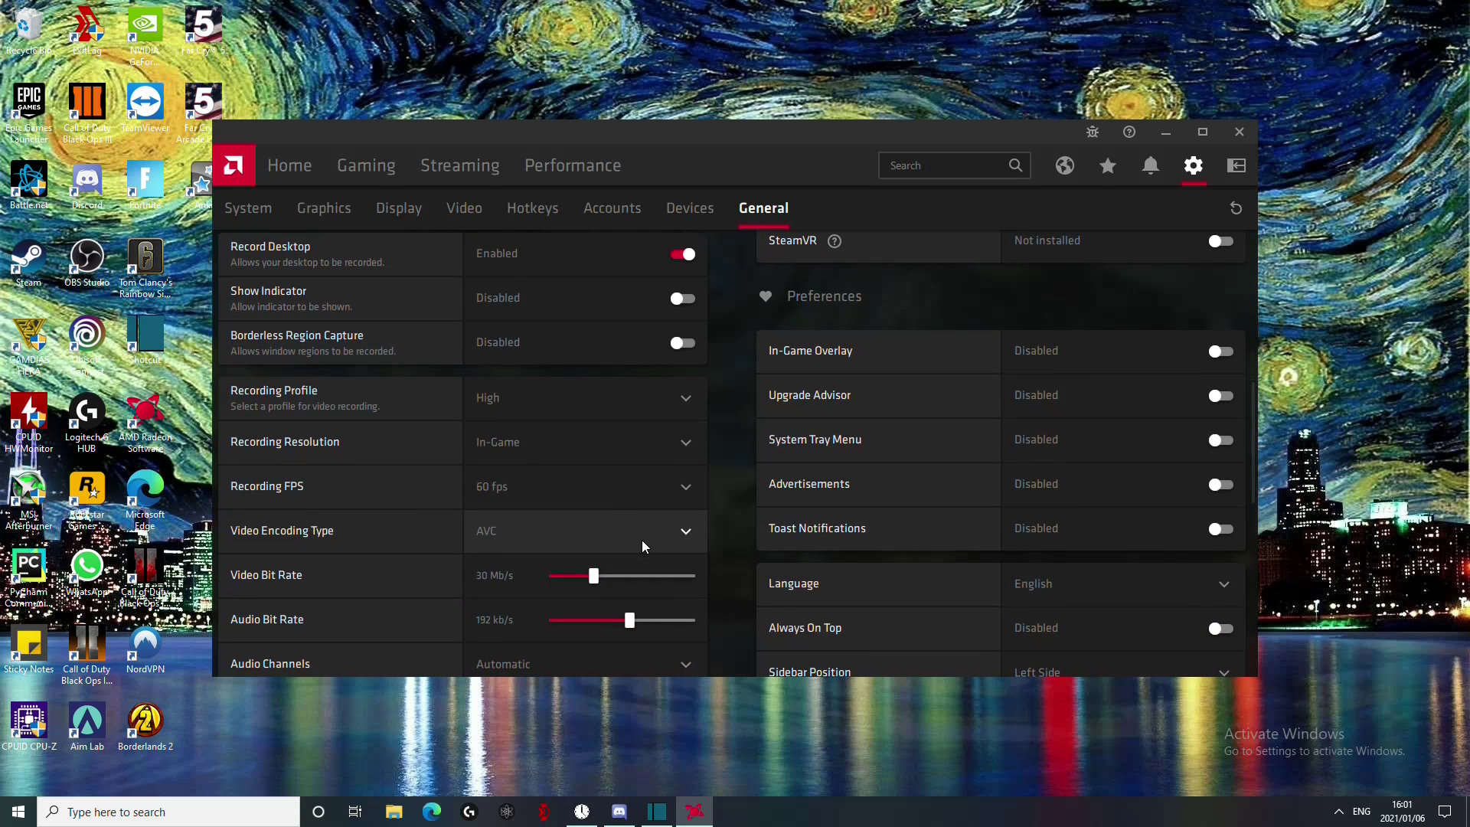
pyautogui.scroll(-3, 589, 539)
pyautogui.scroll(-8, 566, 538)
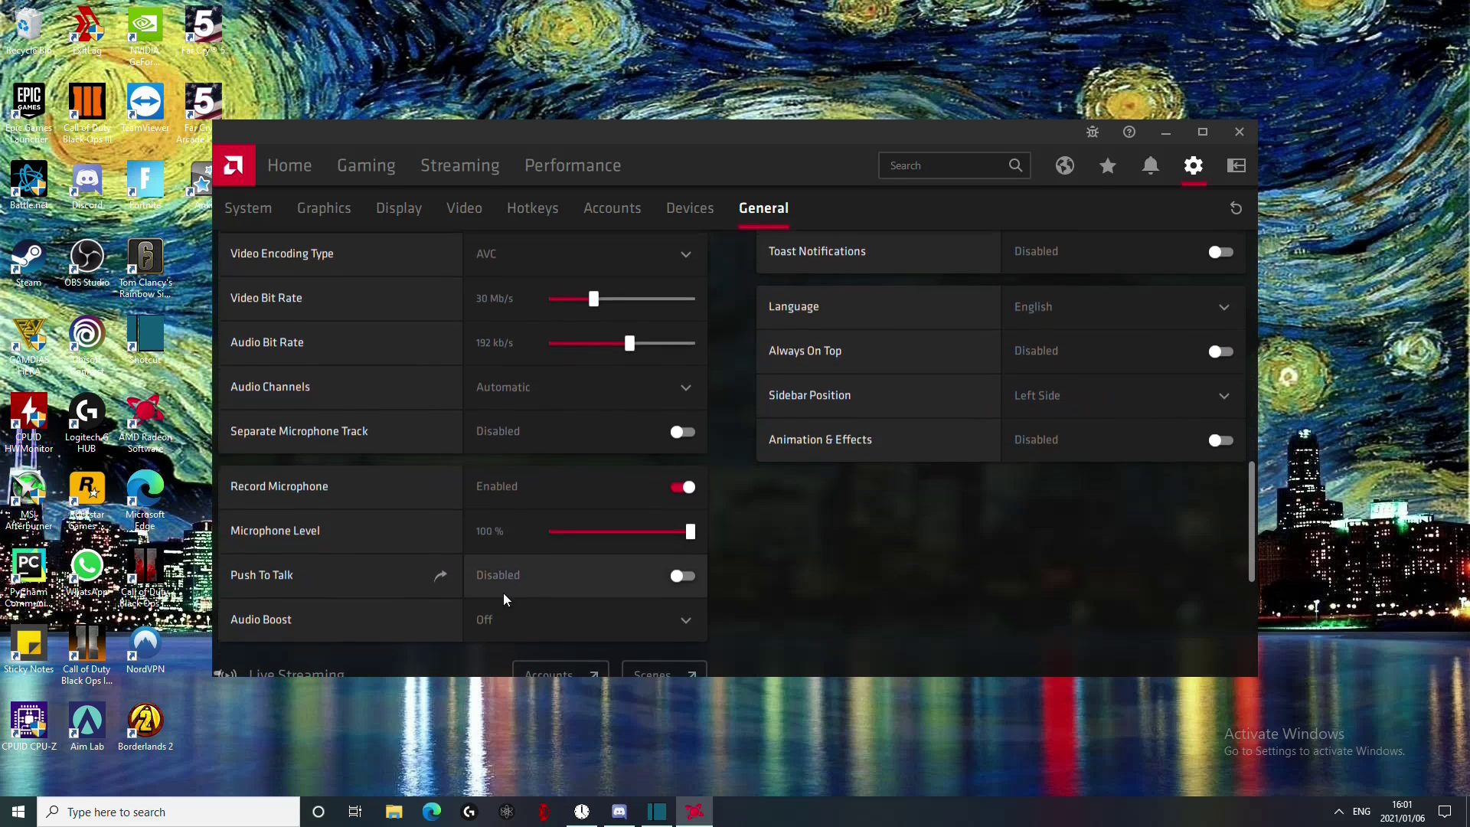
pyautogui.scroll(-3, 506, 584)
pyautogui.scroll(20, 674, 564)
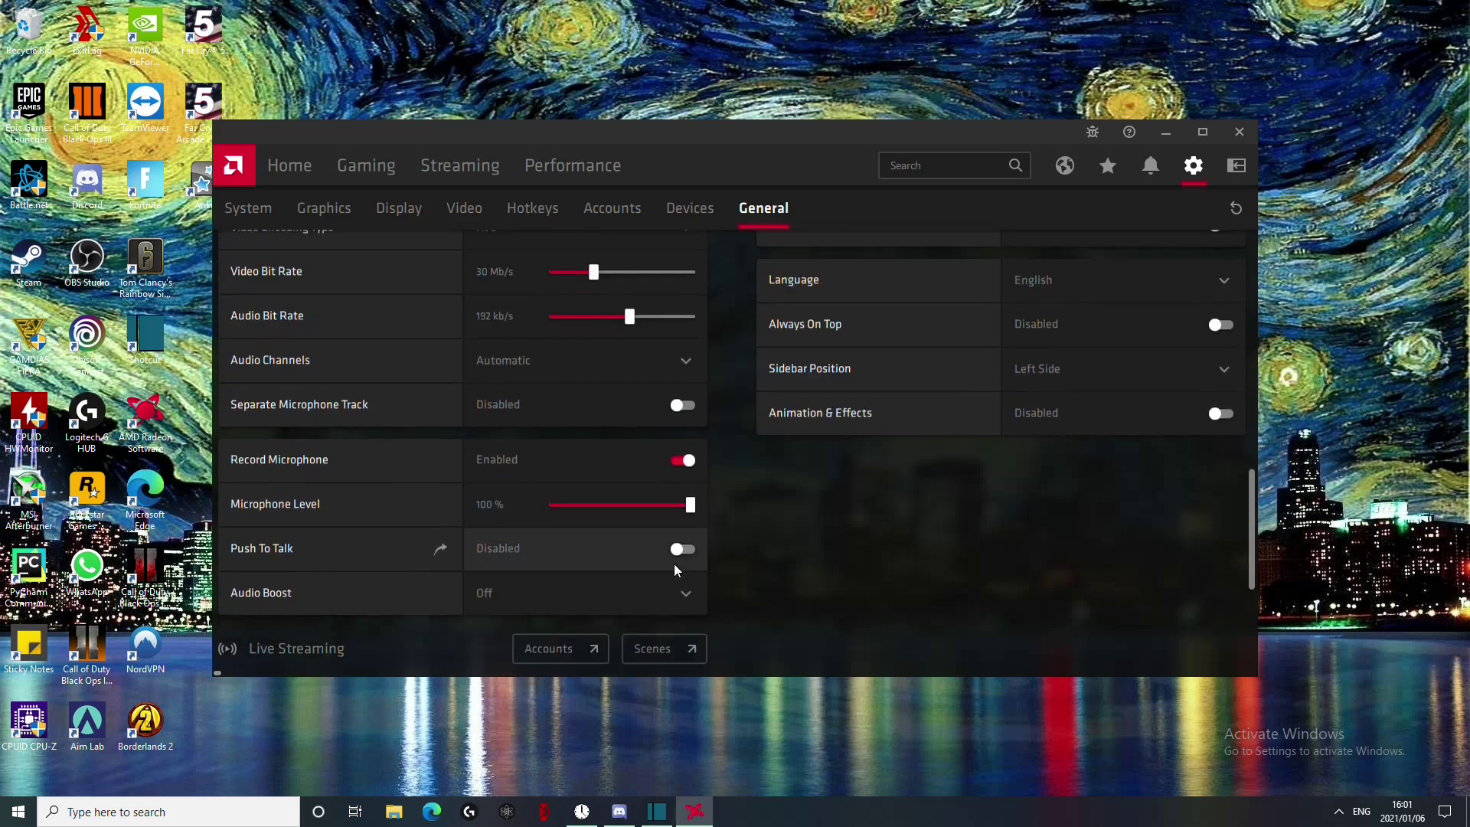
# Step: Examine the General preferences, including the in-game overlay, advertisements, toast notifications, language and animation effects
pyautogui.scroll(-9, 986, 579)
pyautogui.scroll(-2, 984, 565)
pyautogui.scroll(2, 991, 547)
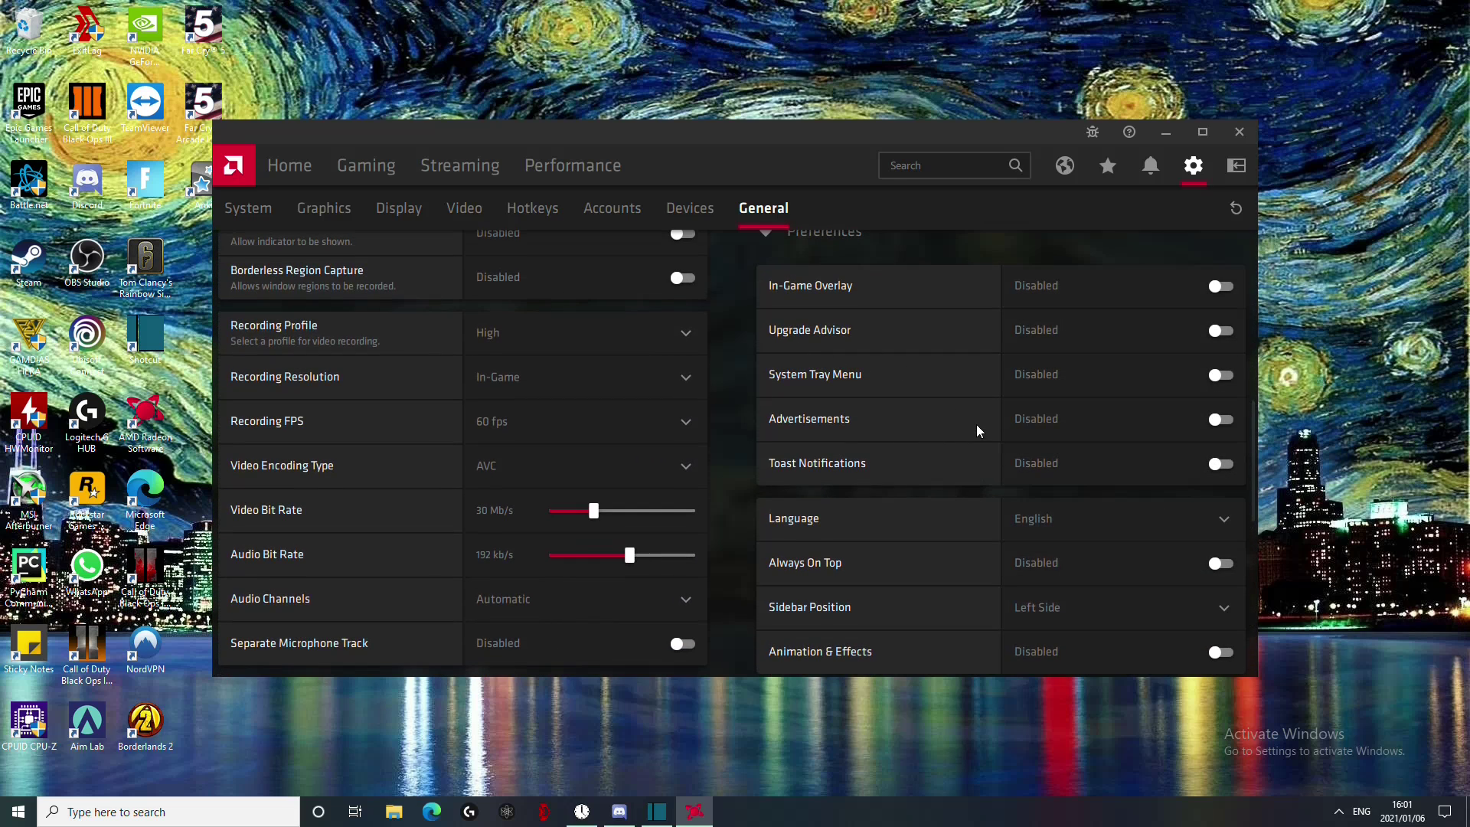
pyautogui.scroll(-2, 991, 469)
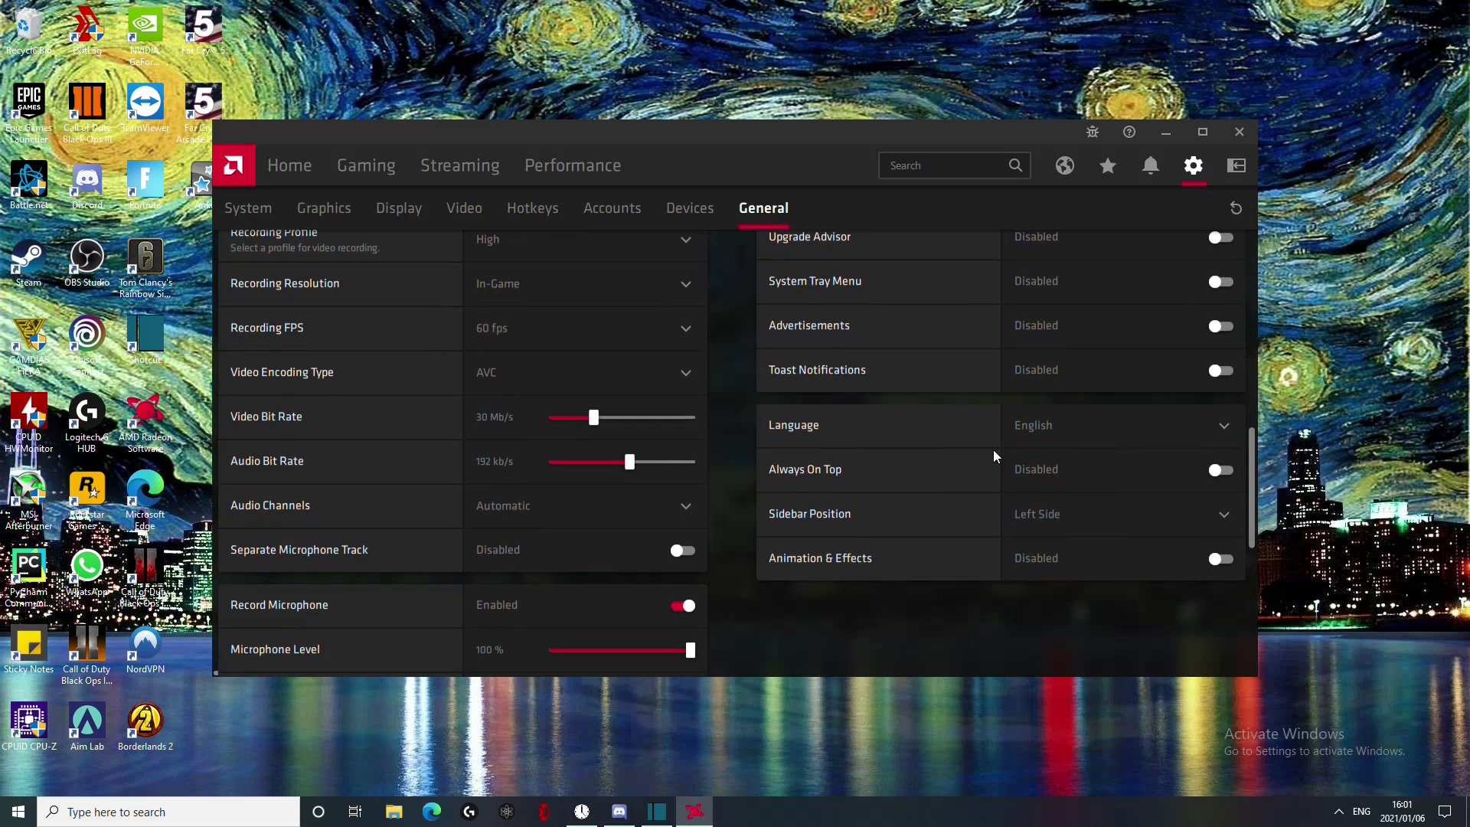
pyautogui.scroll(8, 988, 460)
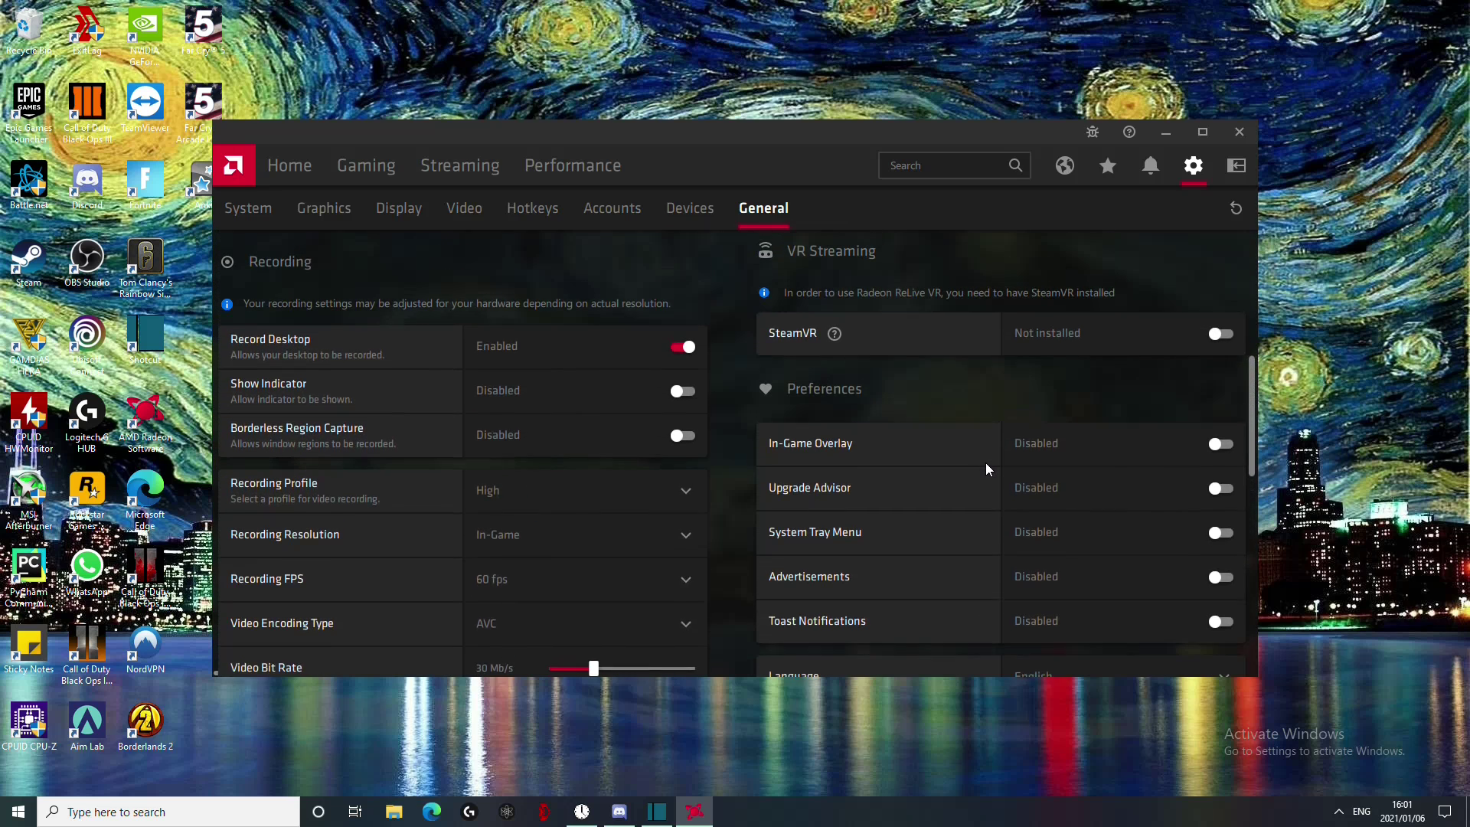
pyautogui.scroll(2, 981, 474)
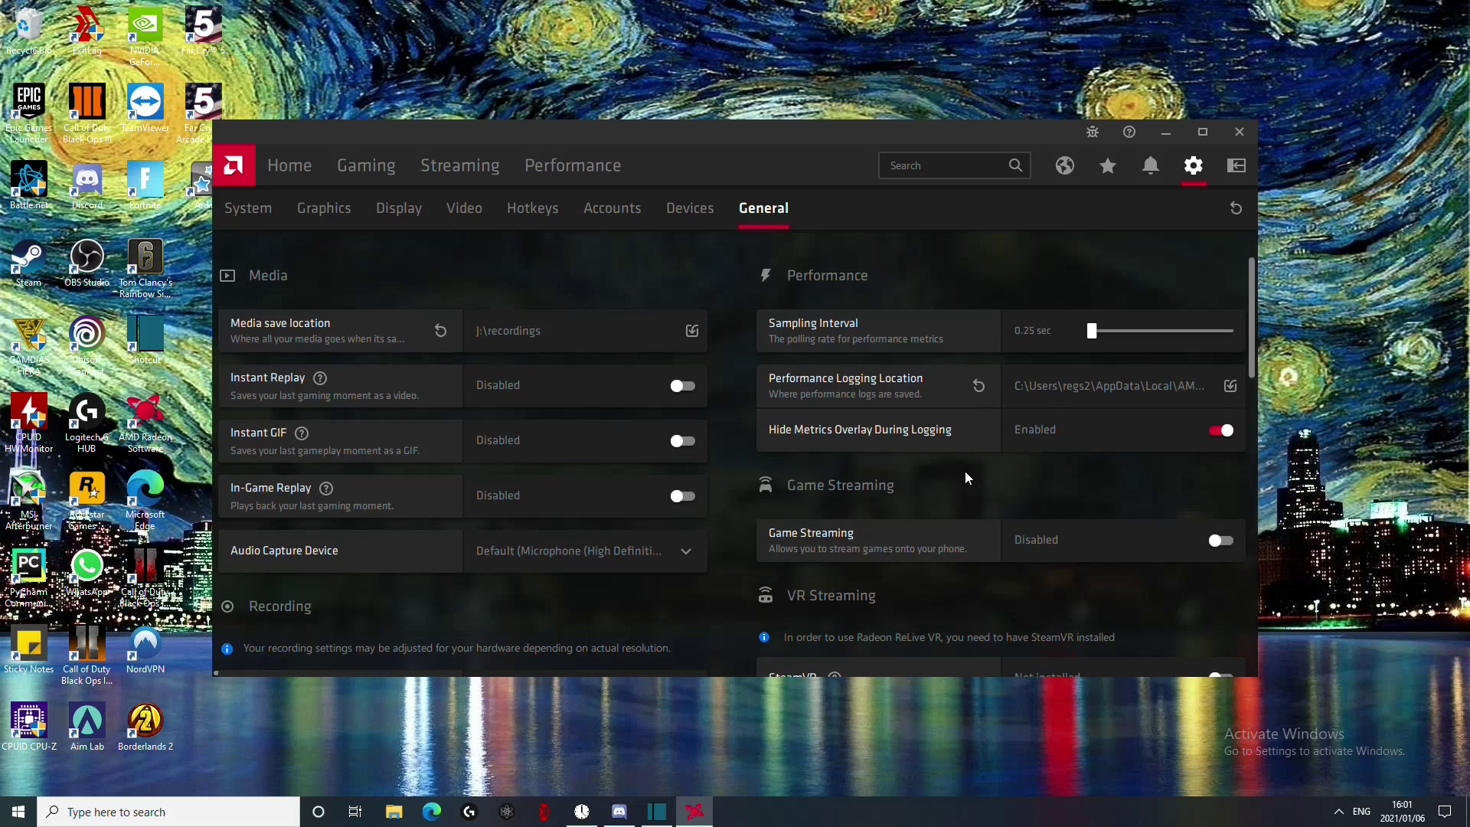
# Step: Look at the Display and Graphics settings pages and return to the System page
pyautogui.click(395, 222)
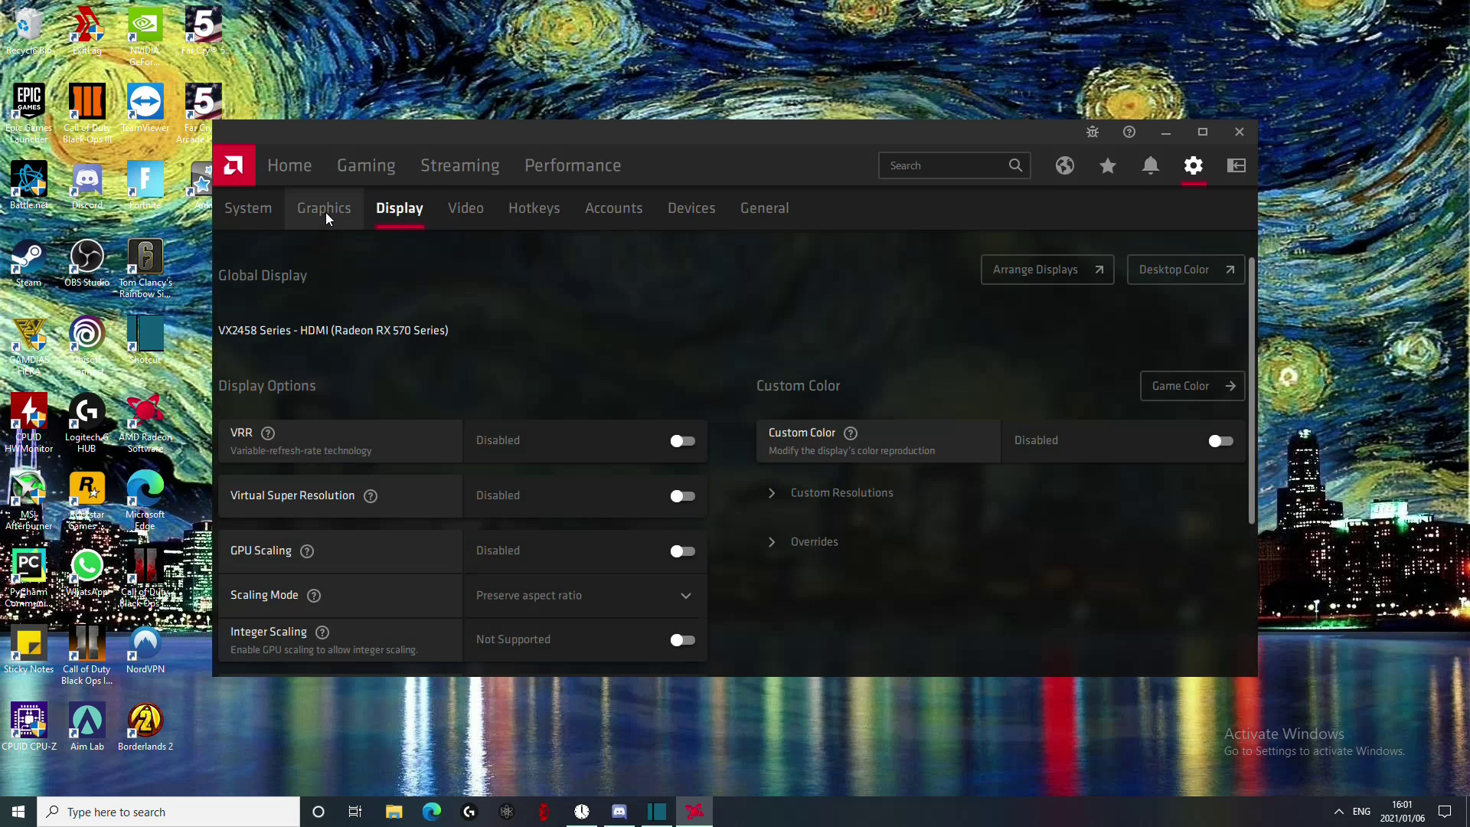
pyautogui.click(324, 213)
pyautogui.click(248, 217)
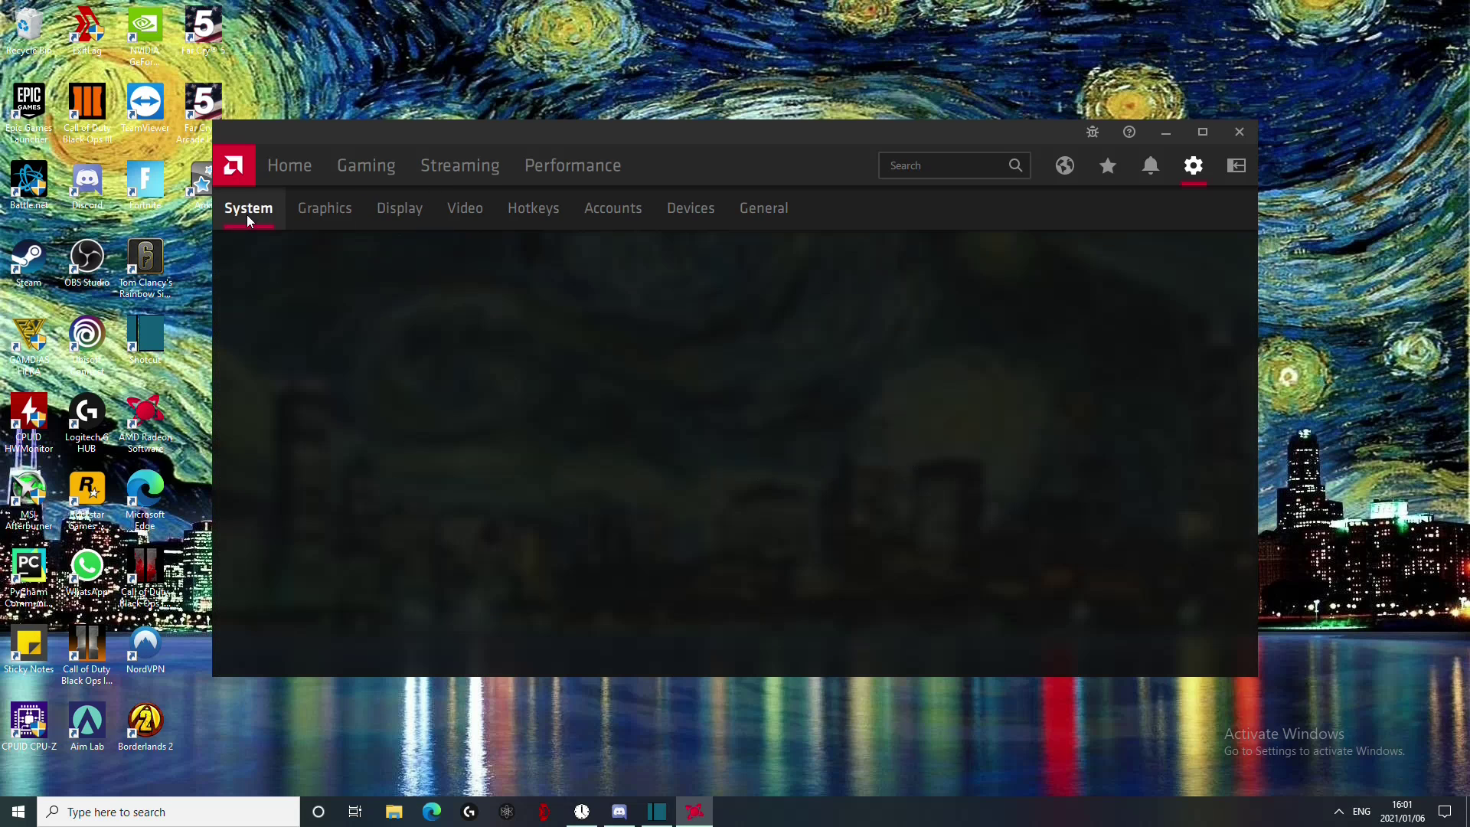
# Step: Open the global graphics settings from the Gaming section and review the Anti-Lag, Chill, Boost, Image Sharpening and sync options
pyautogui.click(371, 174)
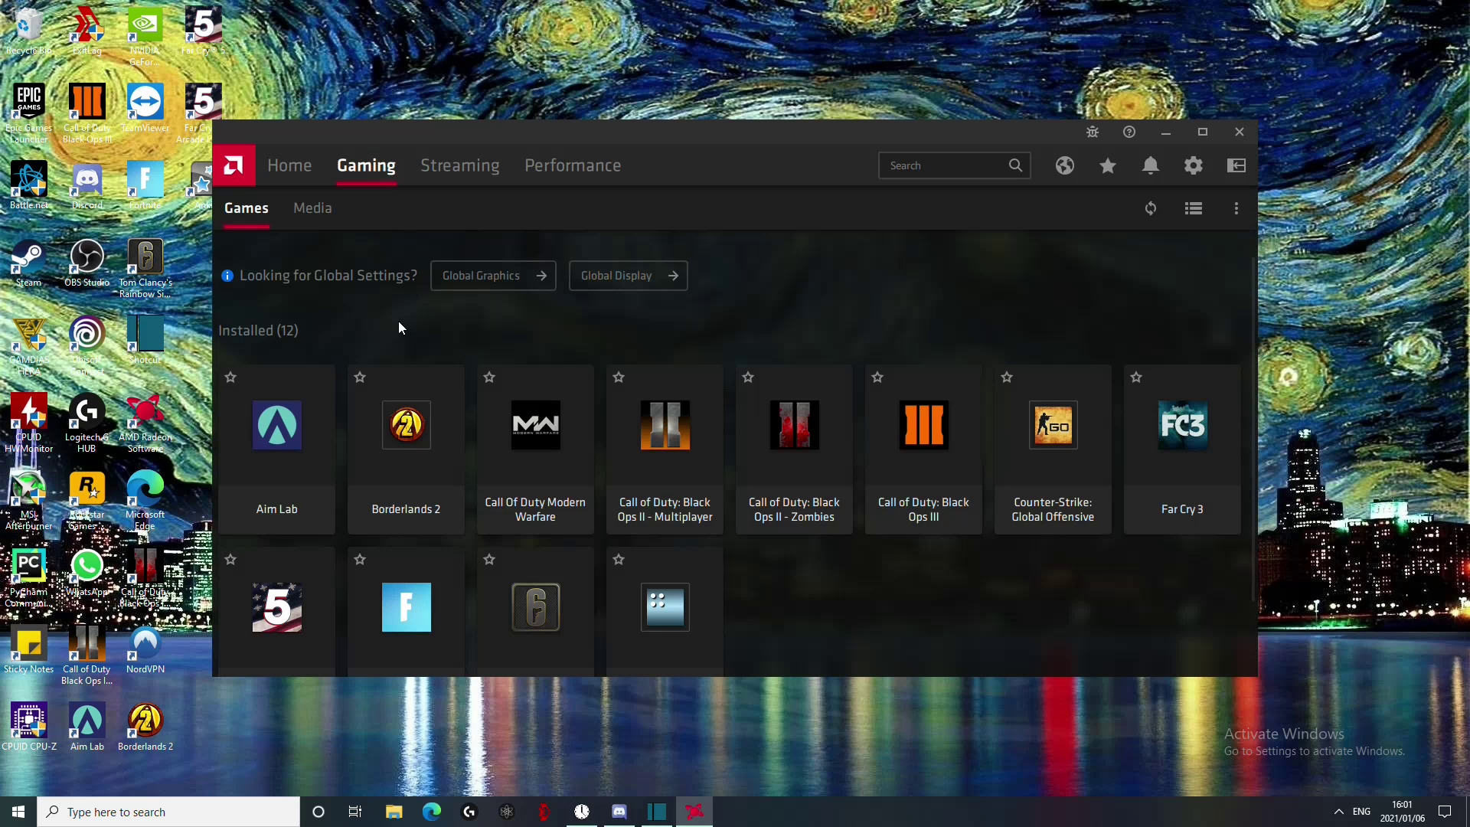
pyautogui.click(483, 275)
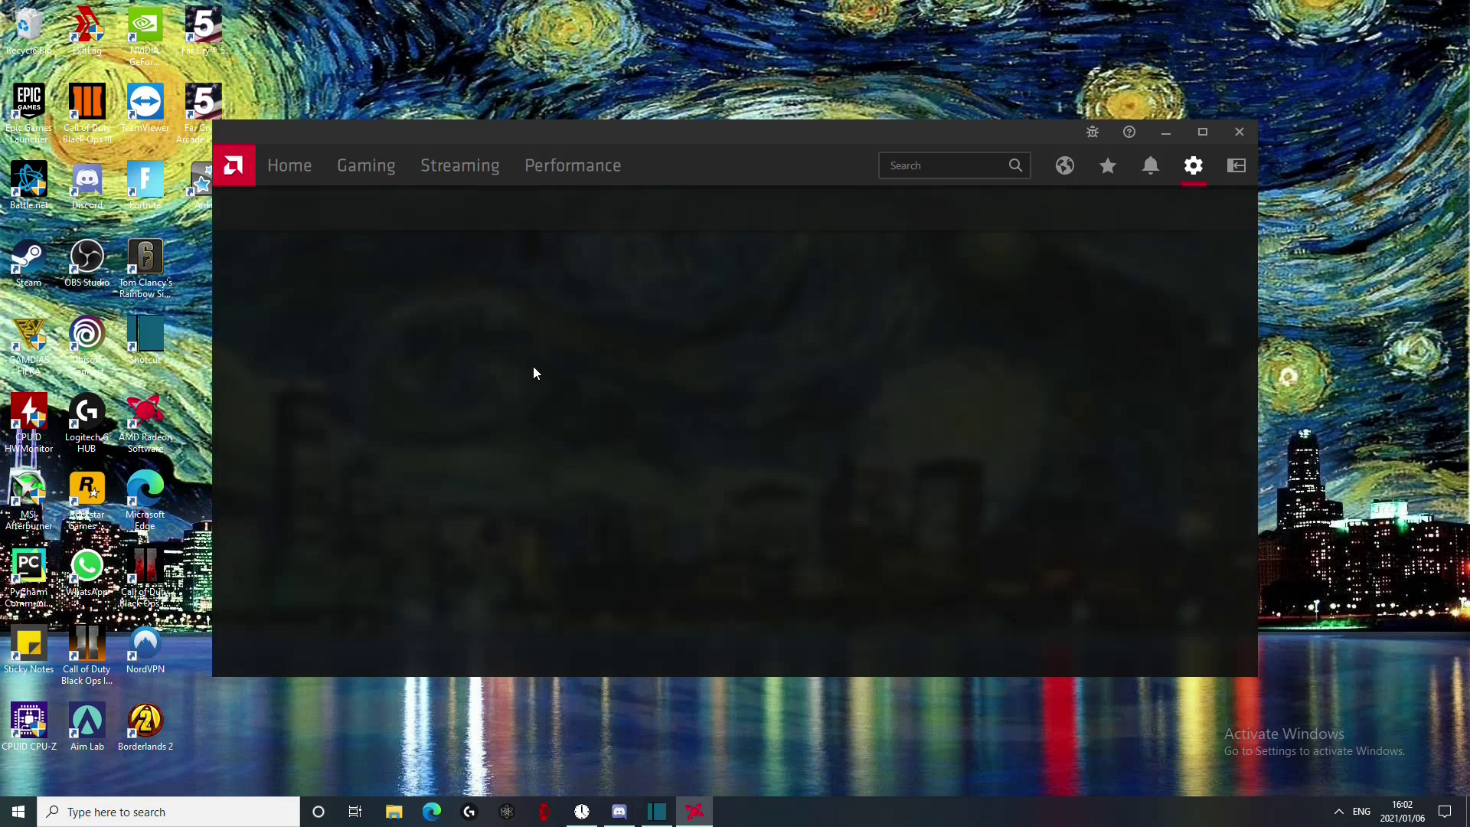
pyautogui.scroll(-3, 491, 494)
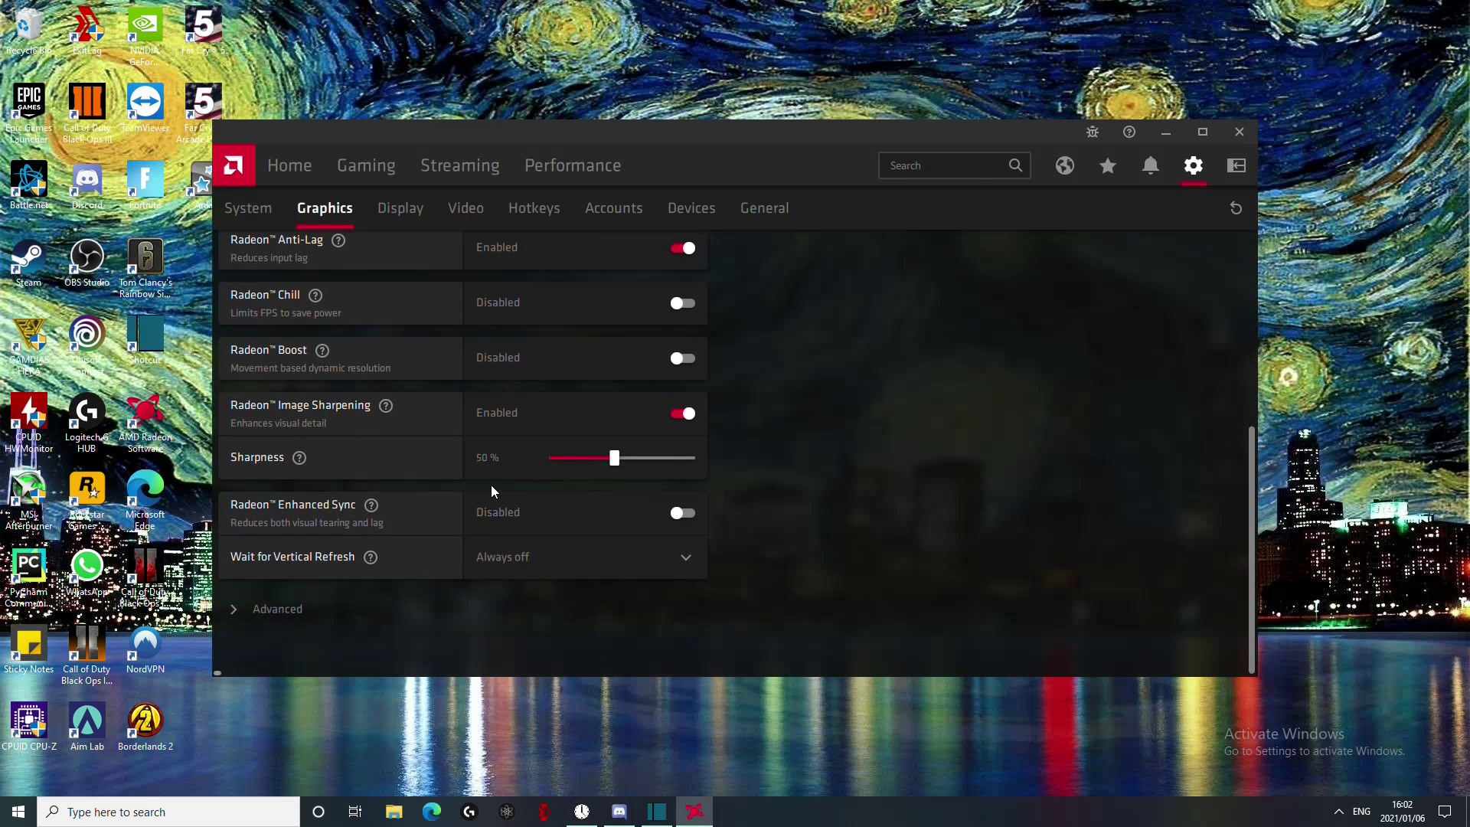
pyautogui.scroll(4, 527, 474)
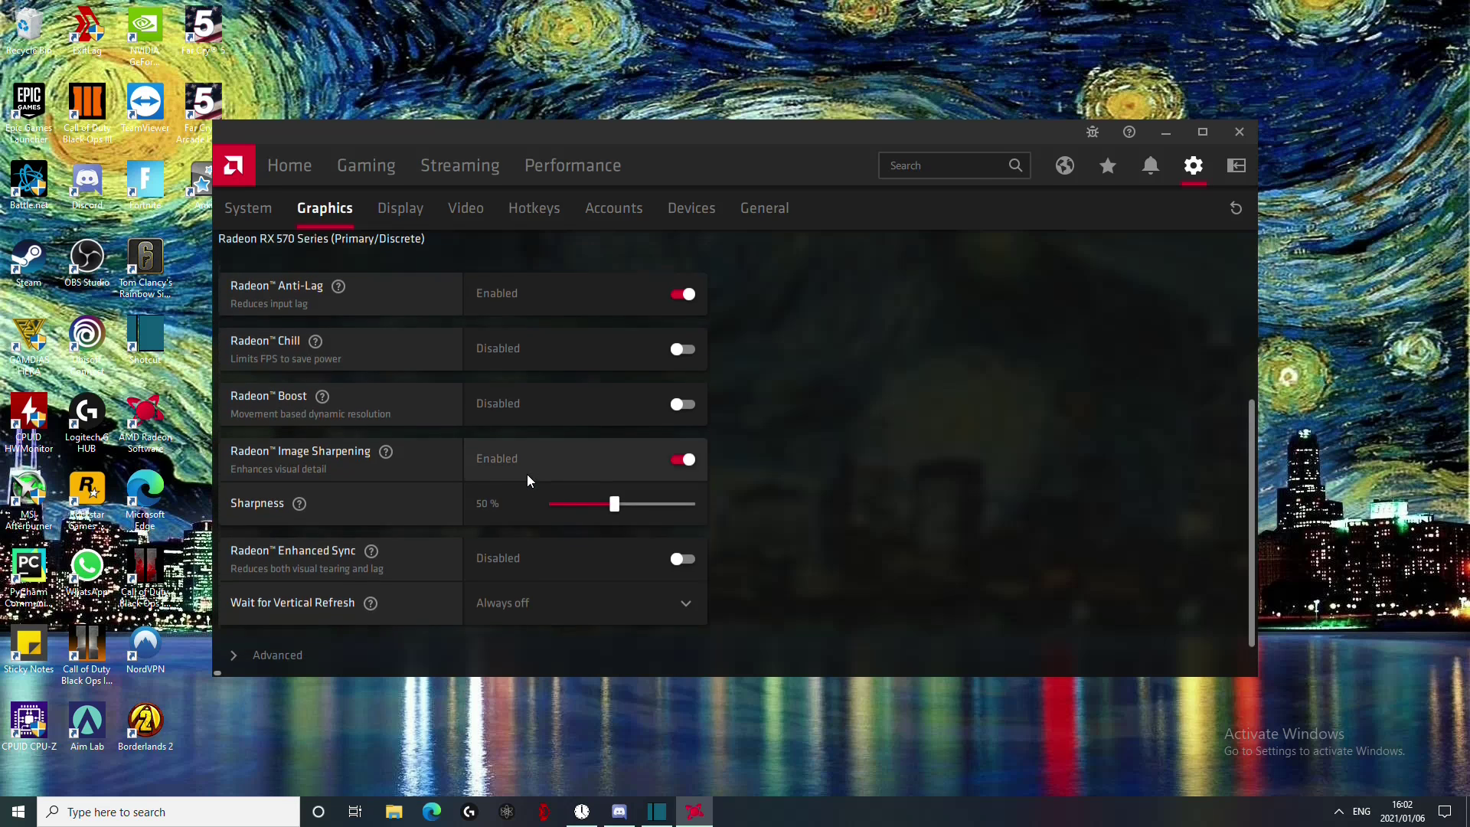